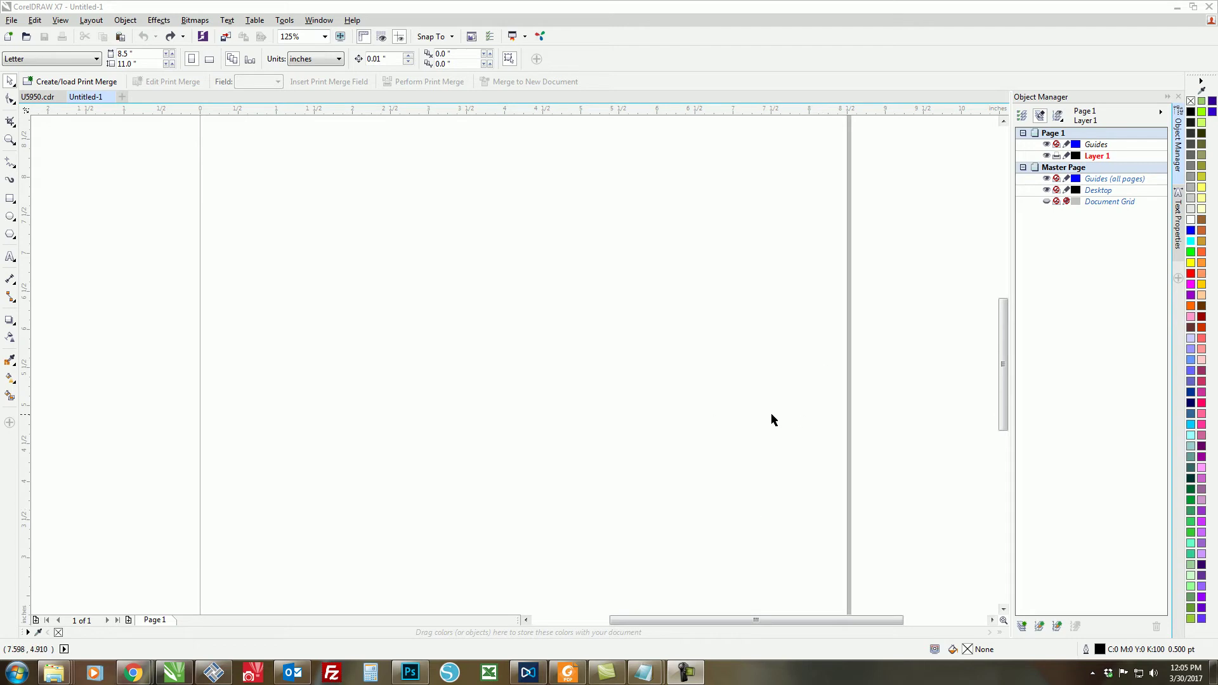
# Look over the File menu commands and close the menu without choosing anything
pyautogui.click(15, 21)
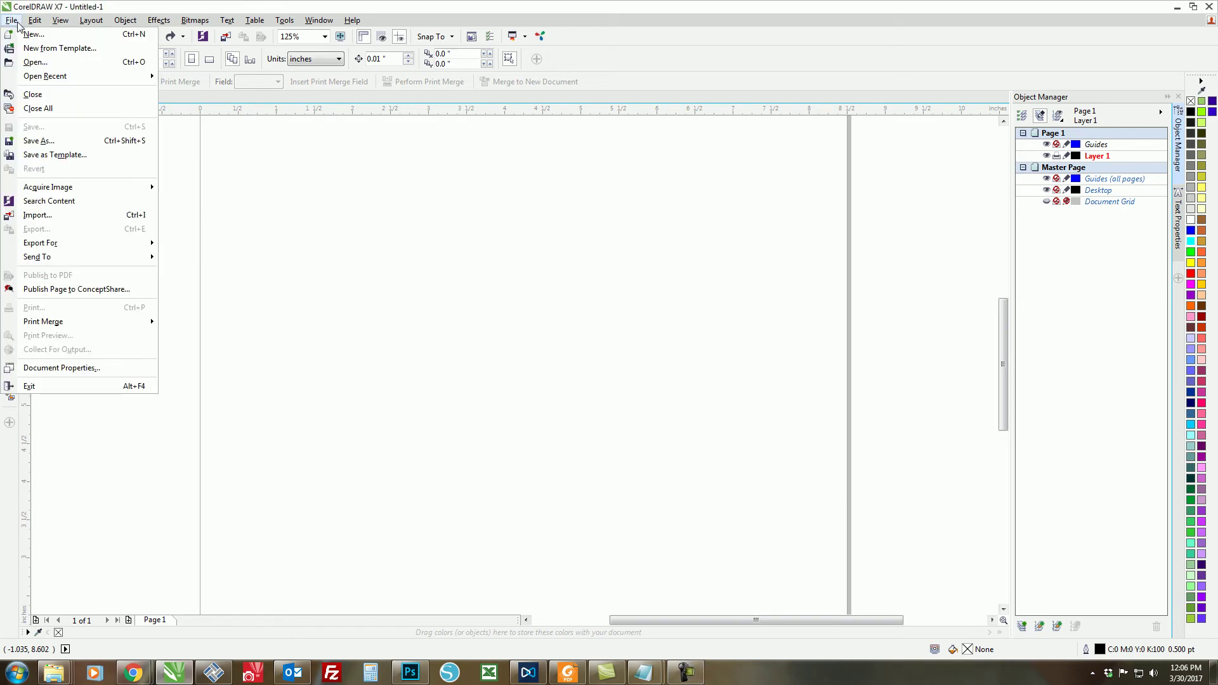
pyautogui.click(524, 497)
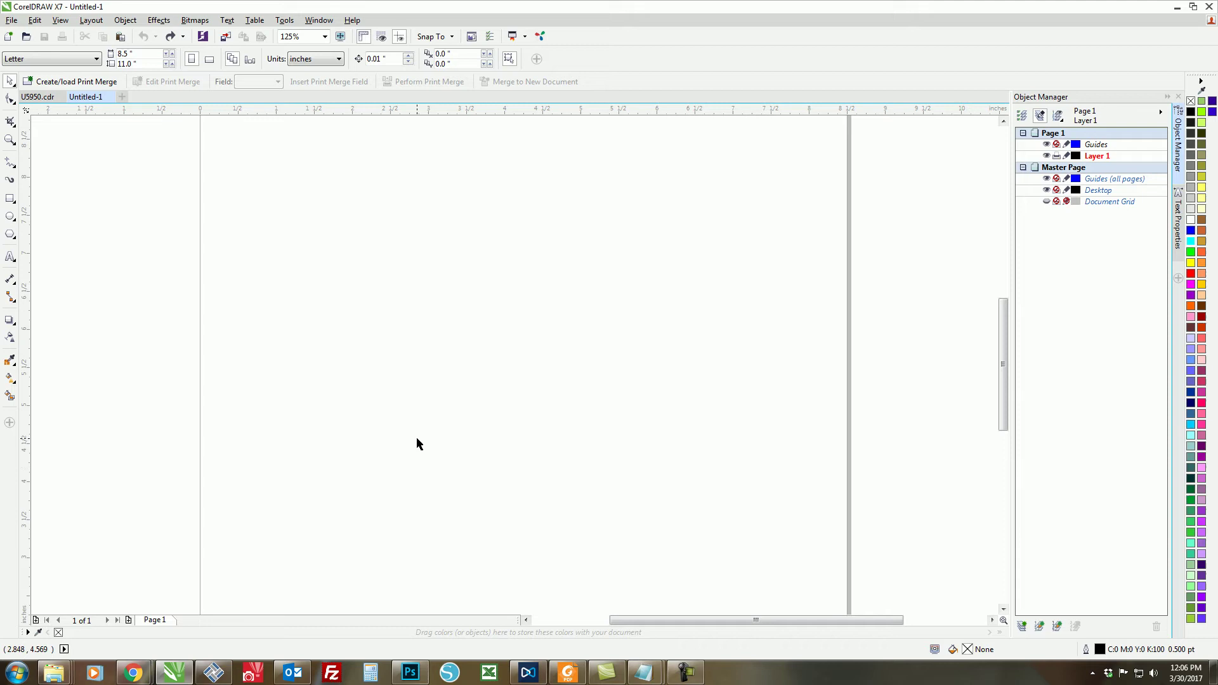
# Paste the 3.125 by 2.125 inch rounded rectangle from U5950 onto the blank Untitled-1 page
pyautogui.click(32, 98)
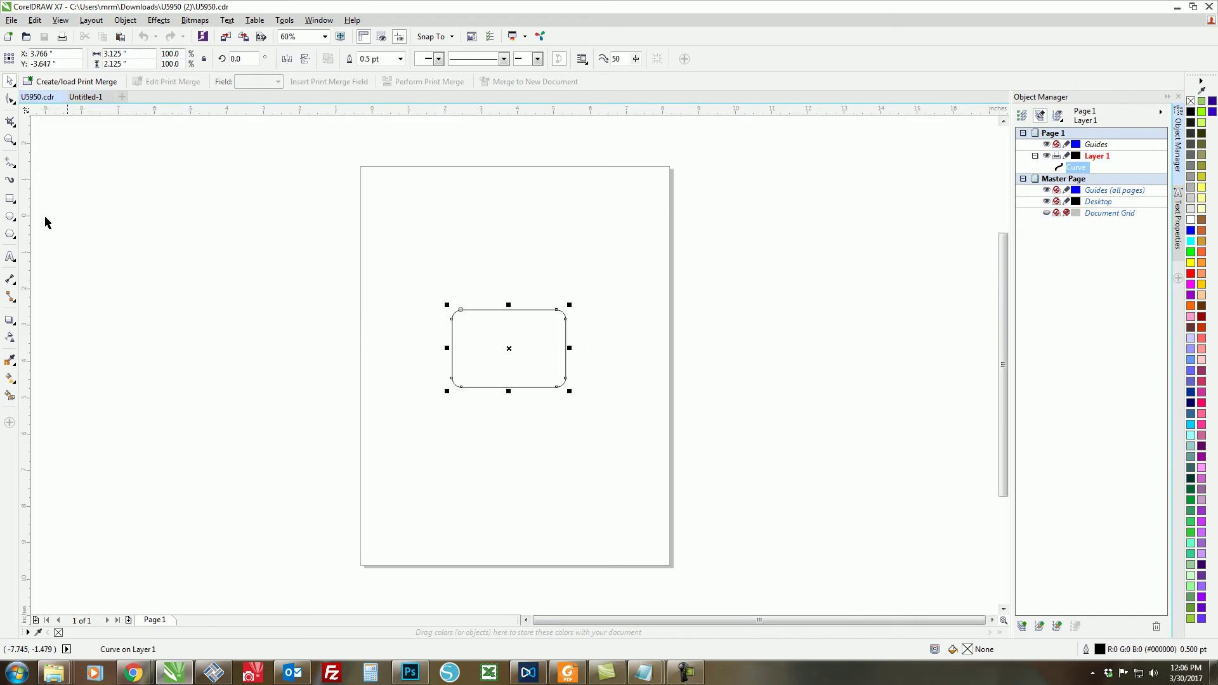
pyautogui.click(88, 96)
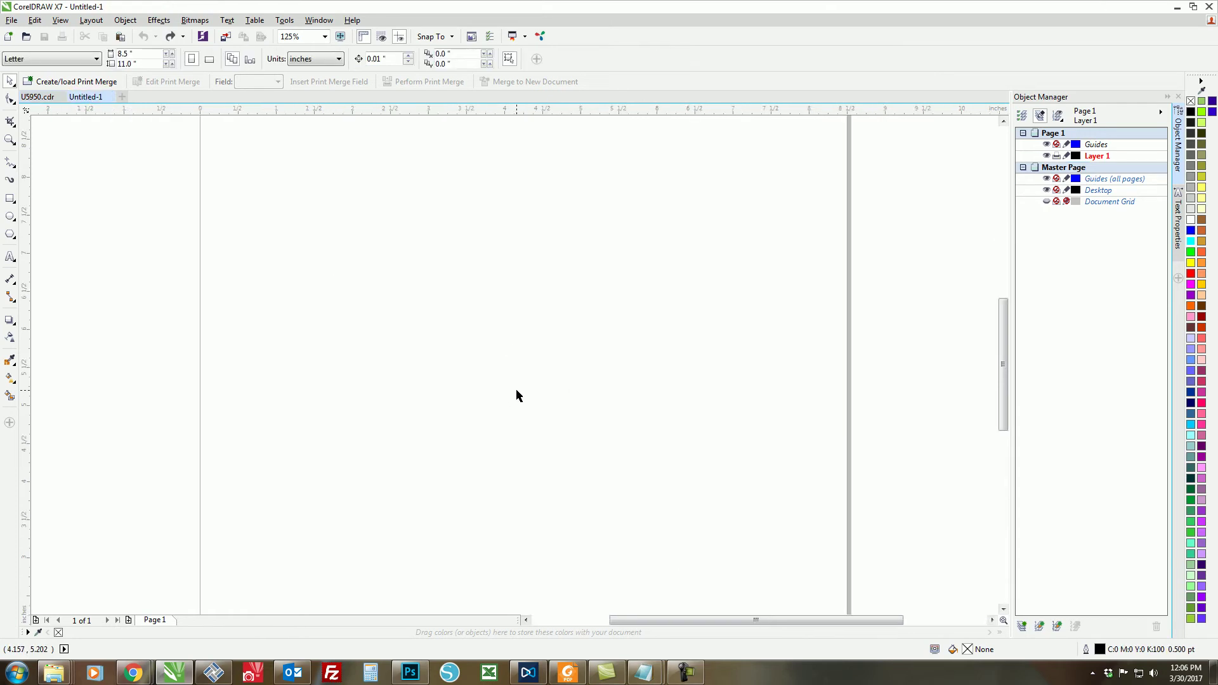
pyautogui.hotkey('ctrl', 'v')
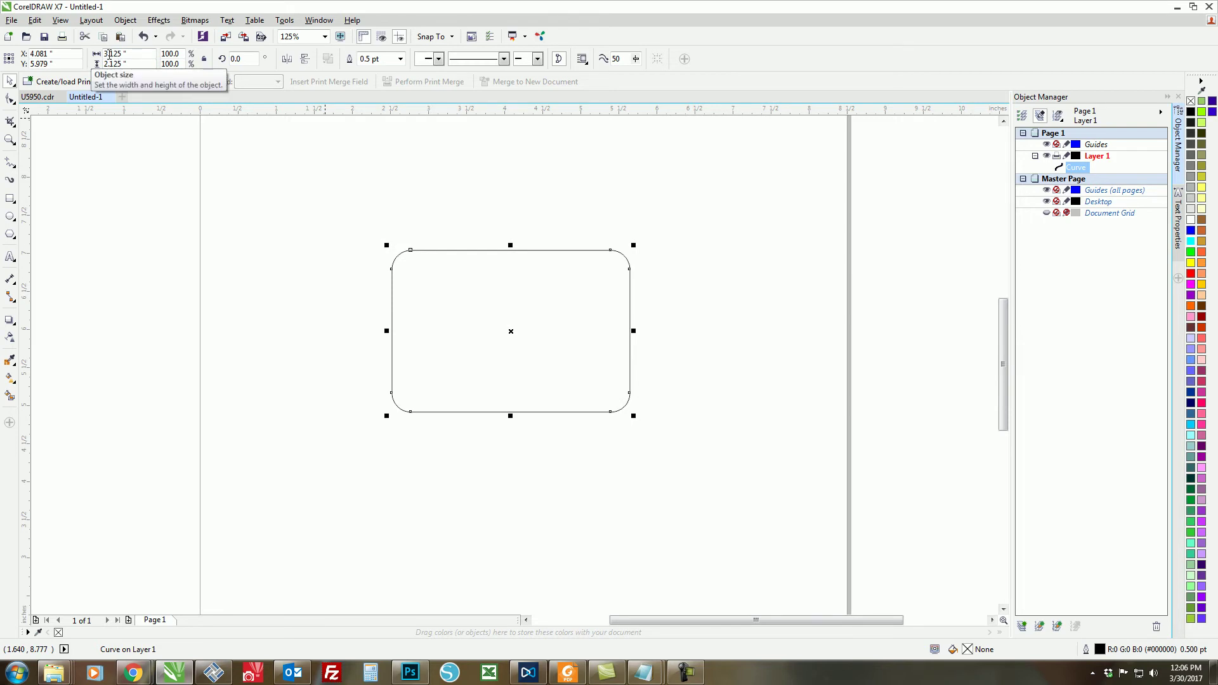
# Resize the page to 3.5 by 2.5 inches and drag the rounded rectangle to its centre
pyautogui.click(330, 501)
pyautogui.click(125, 54)
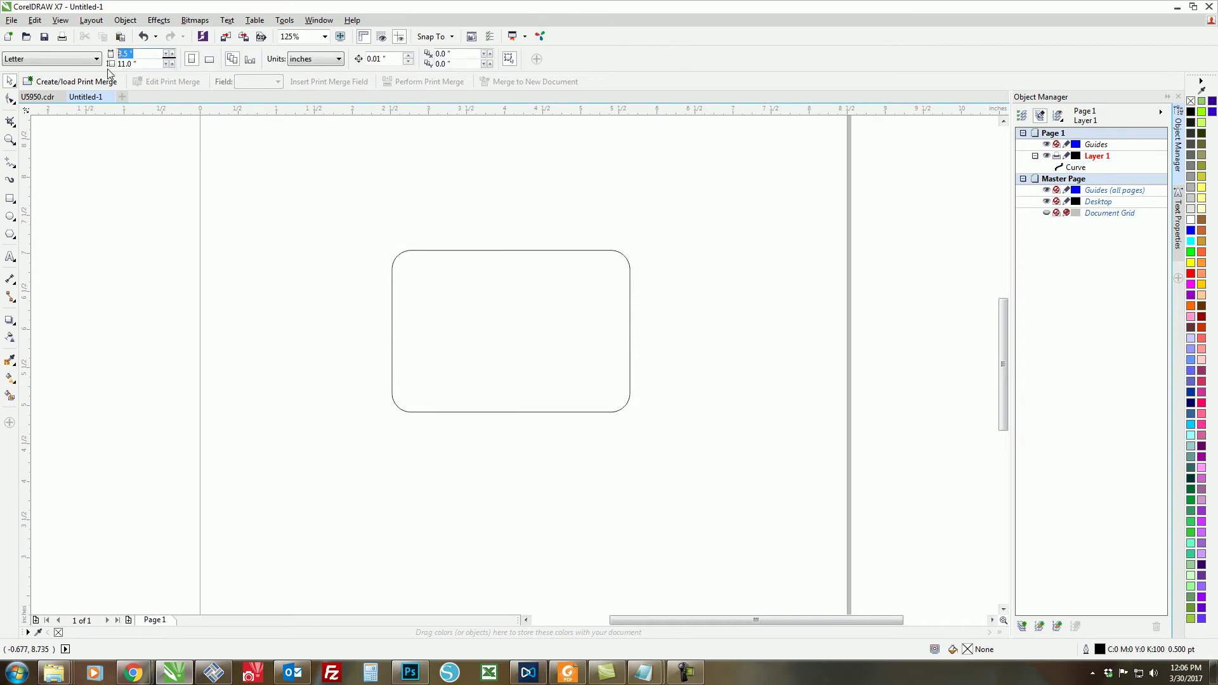
pyautogui.write('3.5')
pyautogui.press('Tab')
pyautogui.write('2')
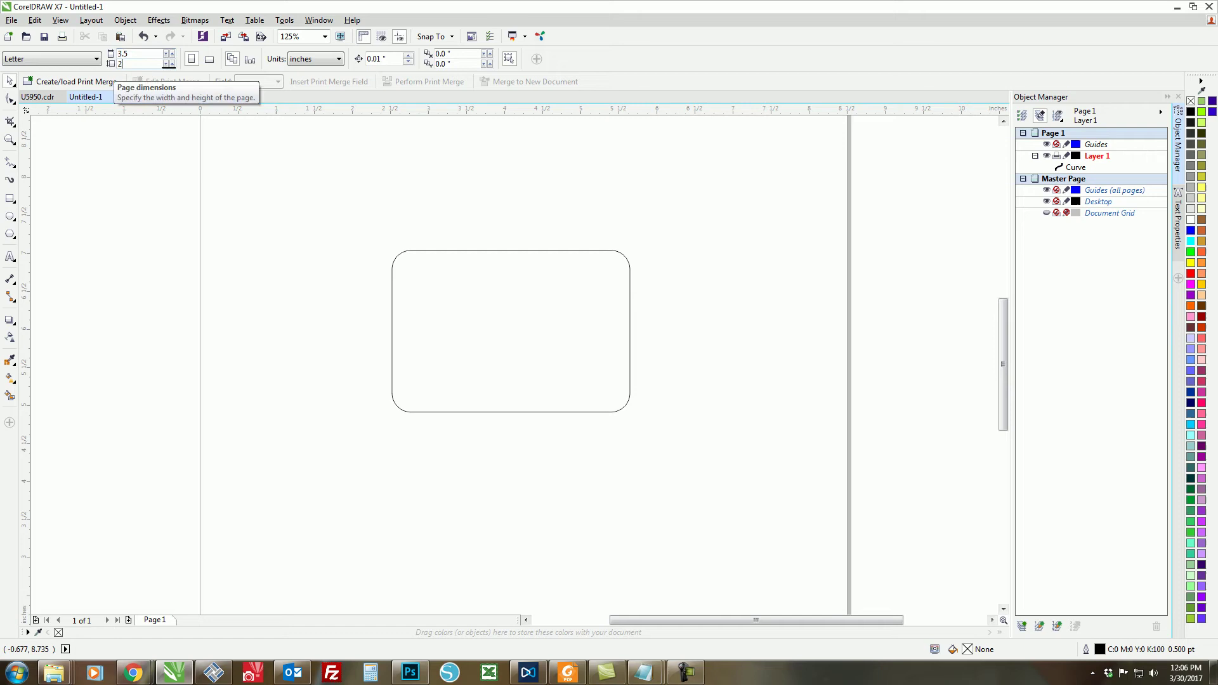
pyautogui.press('Return')
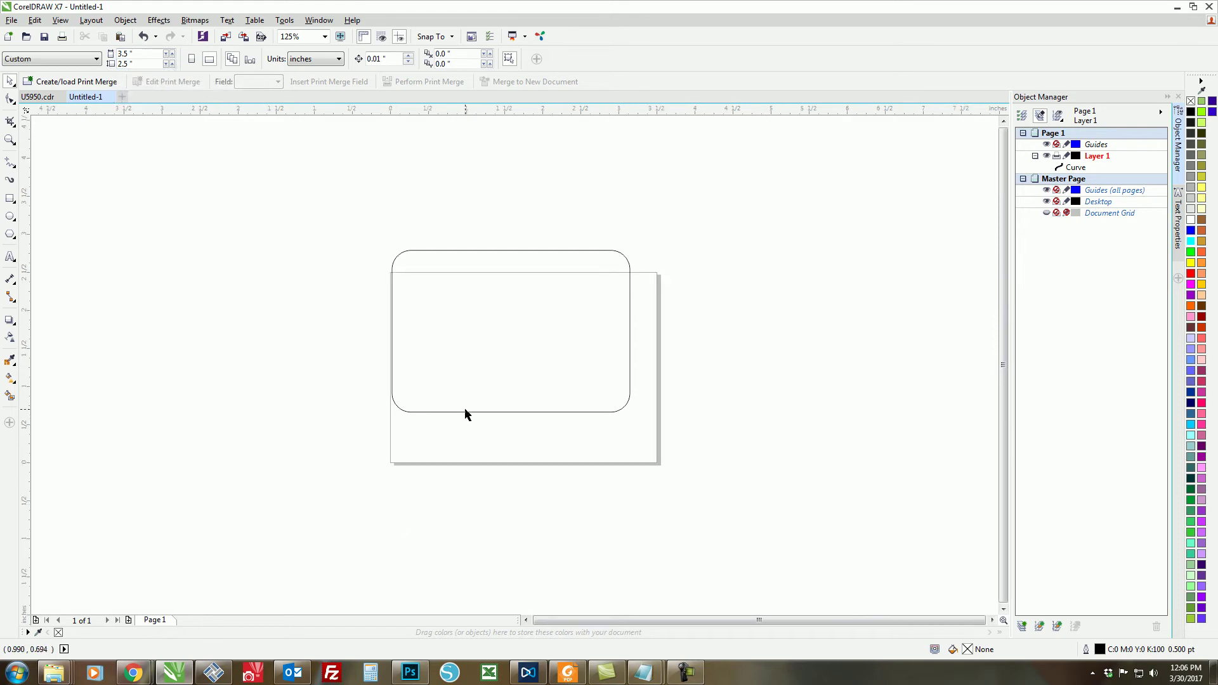
pyautogui.click(464, 387)
pyautogui.moveTo(465, 387); pyautogui.dragTo(478, 423)
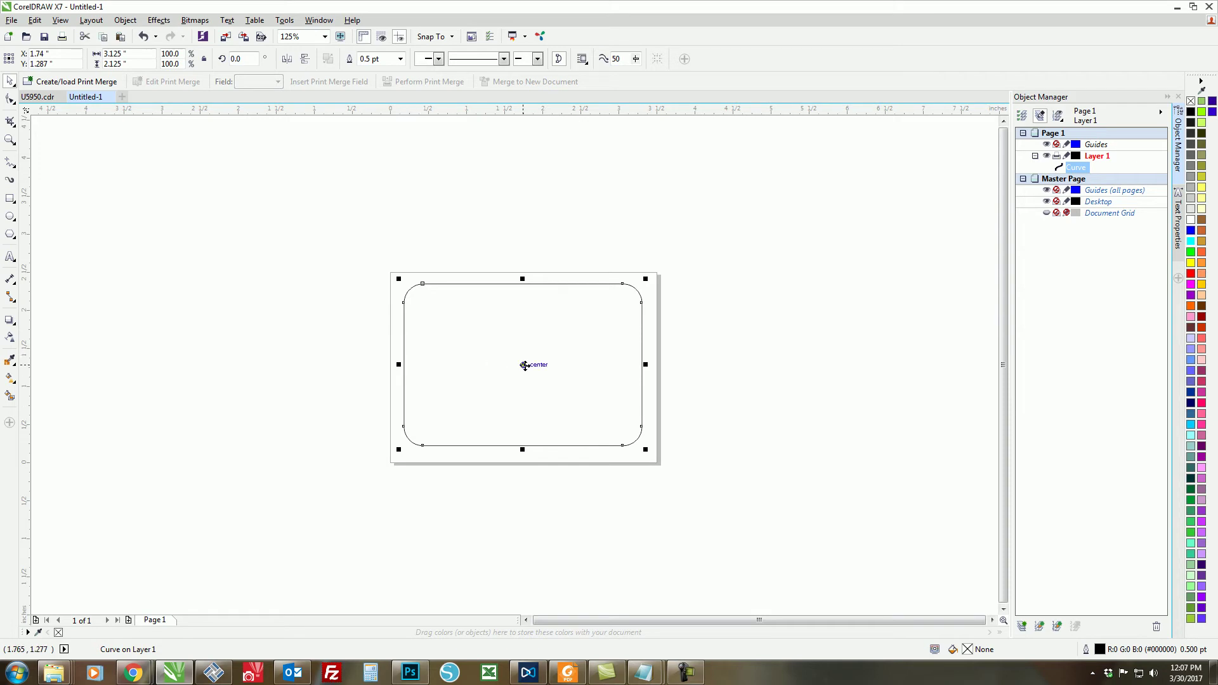
# Import the teal marble photo iStock-610861102.jpg and PowerClip it inside the rounded rectangle
pyautogui.hotkey('ctrl', 'i')
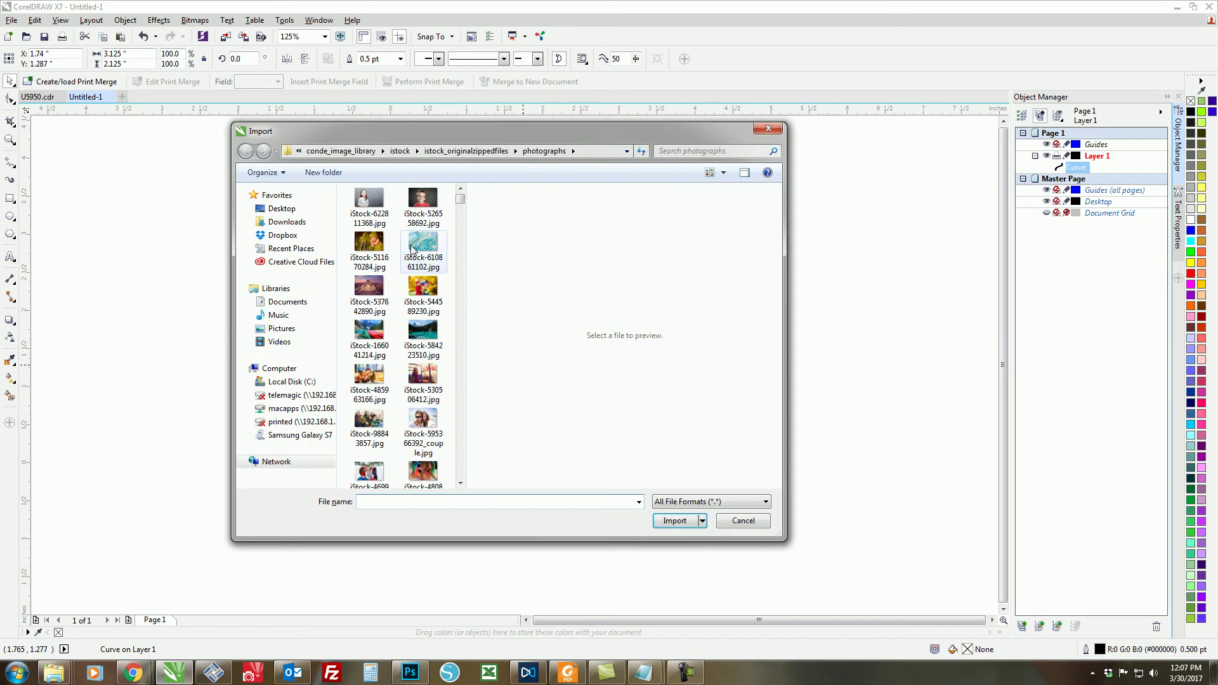
pyautogui.doubleClick(412, 249)
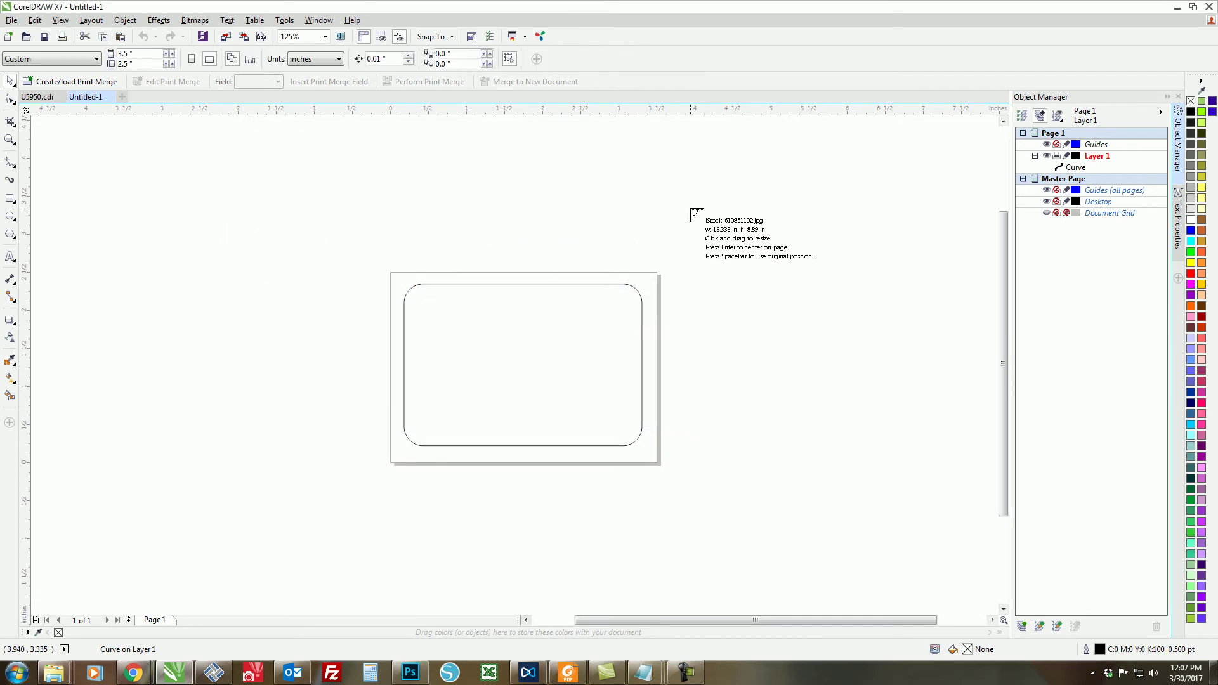
pyautogui.click(684, 210)
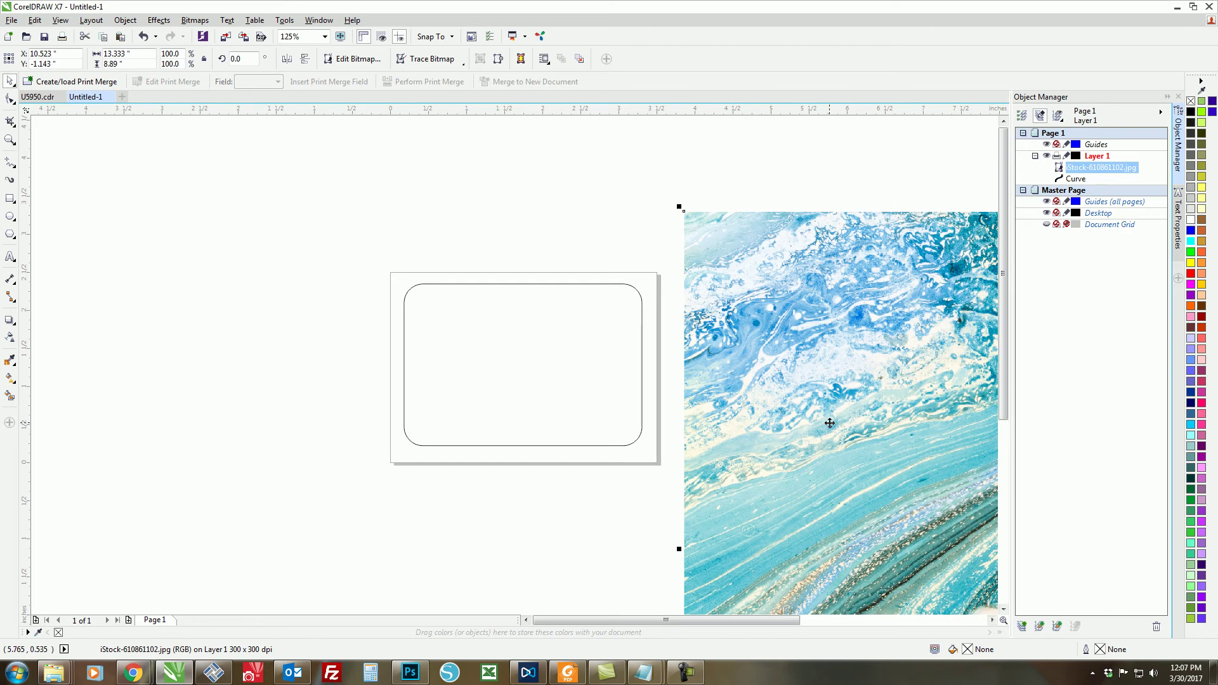
pyautogui.rightClick(808, 464)
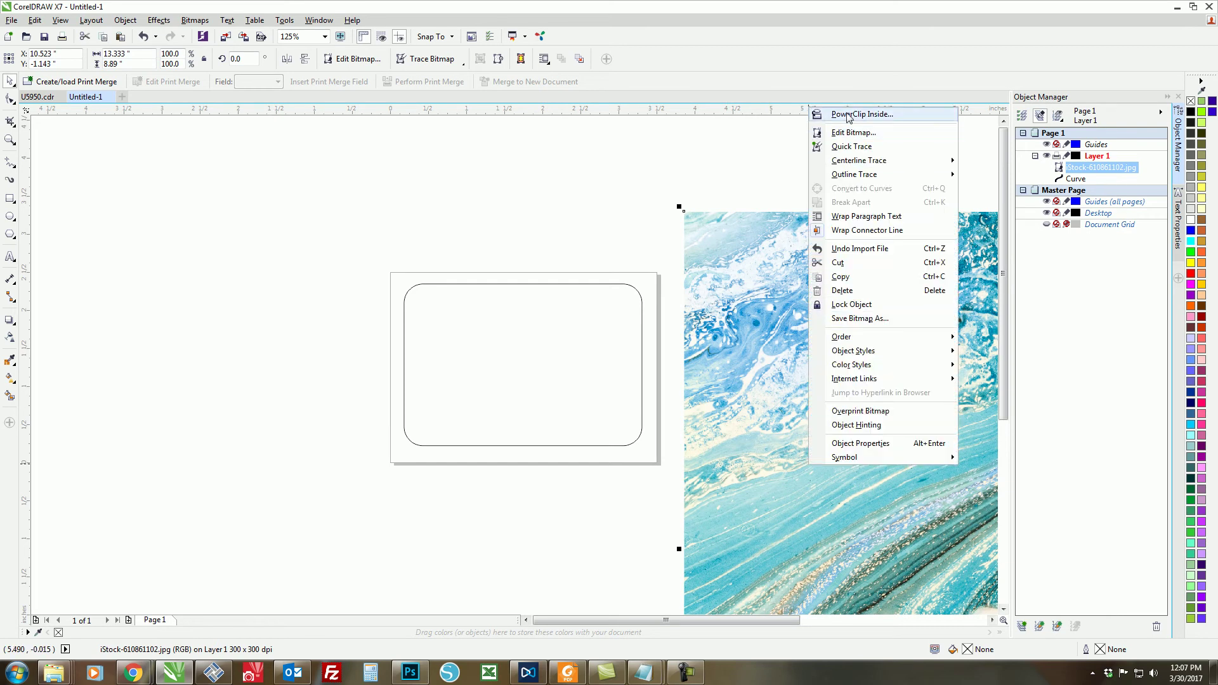
pyautogui.click(818, 118)
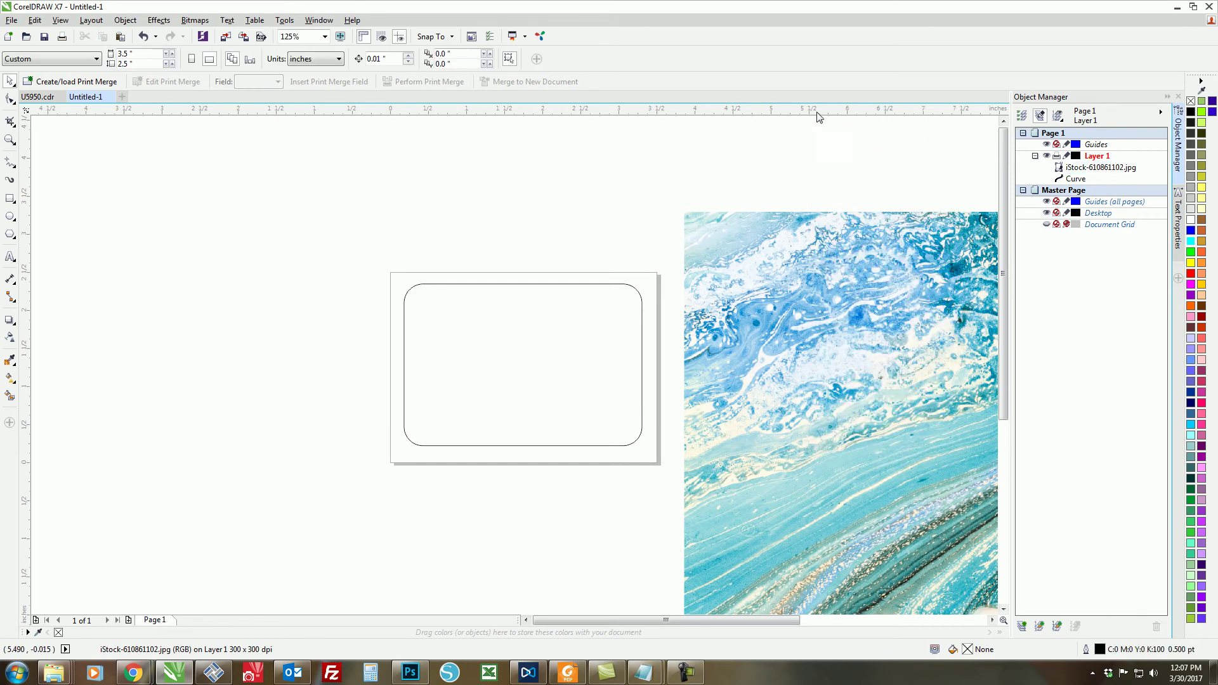
pyautogui.click(511, 445)
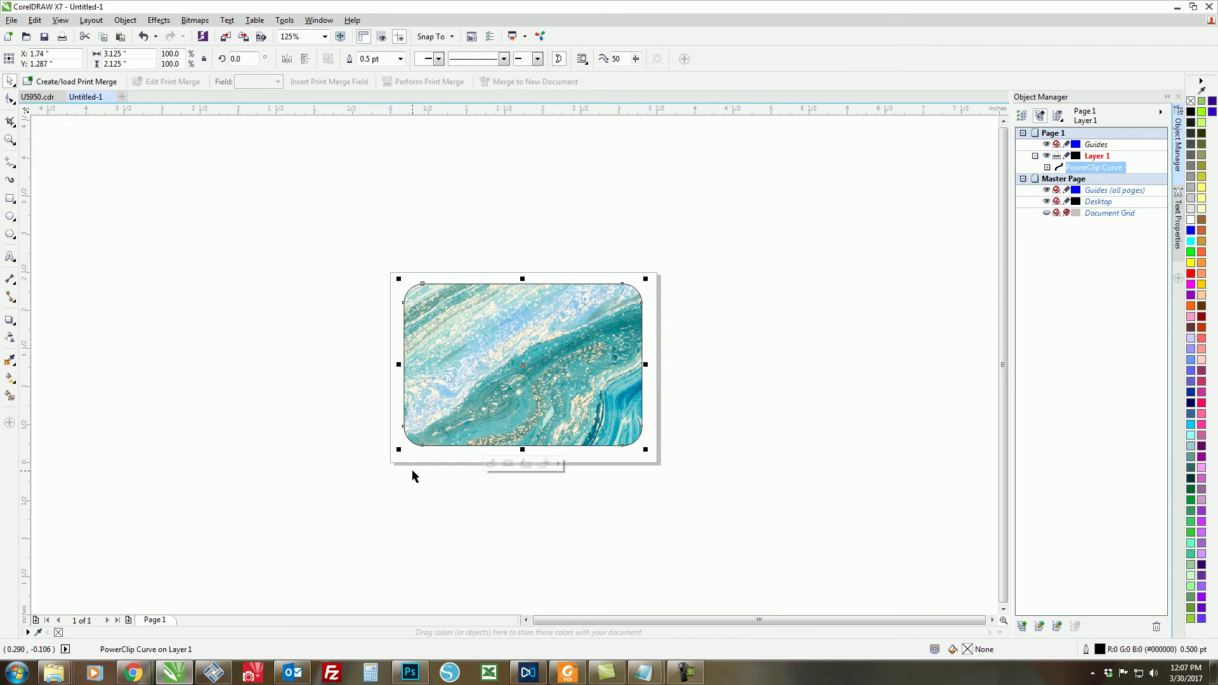
pyautogui.click(676, 539)
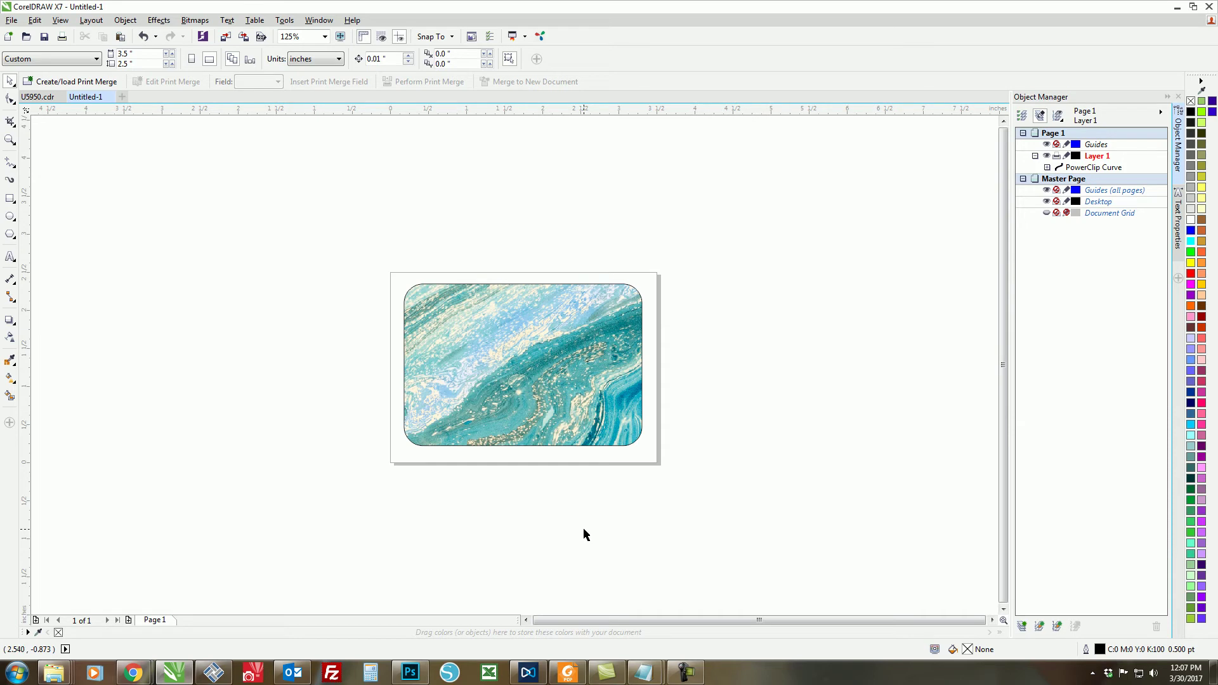
# In Notepad, enter 3 on line one, then the header \Name\\NameLast\\Business\ on the next line
pyautogui.moveTo(644, 671)
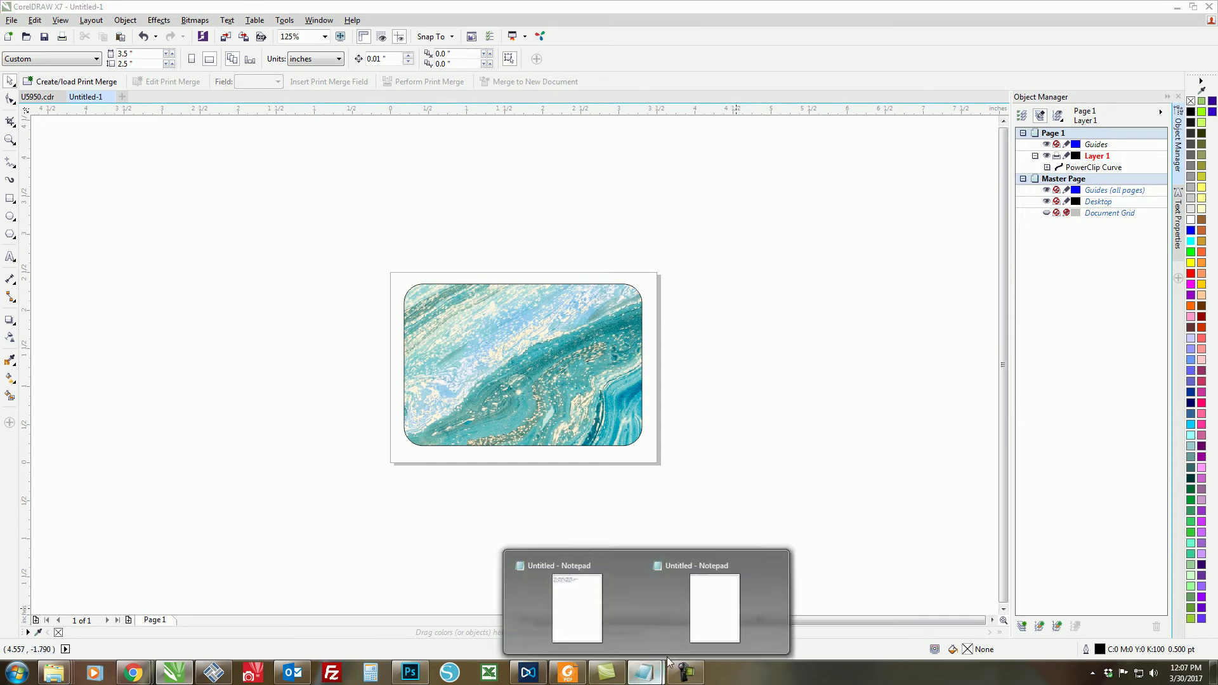
pyautogui.click(713, 606)
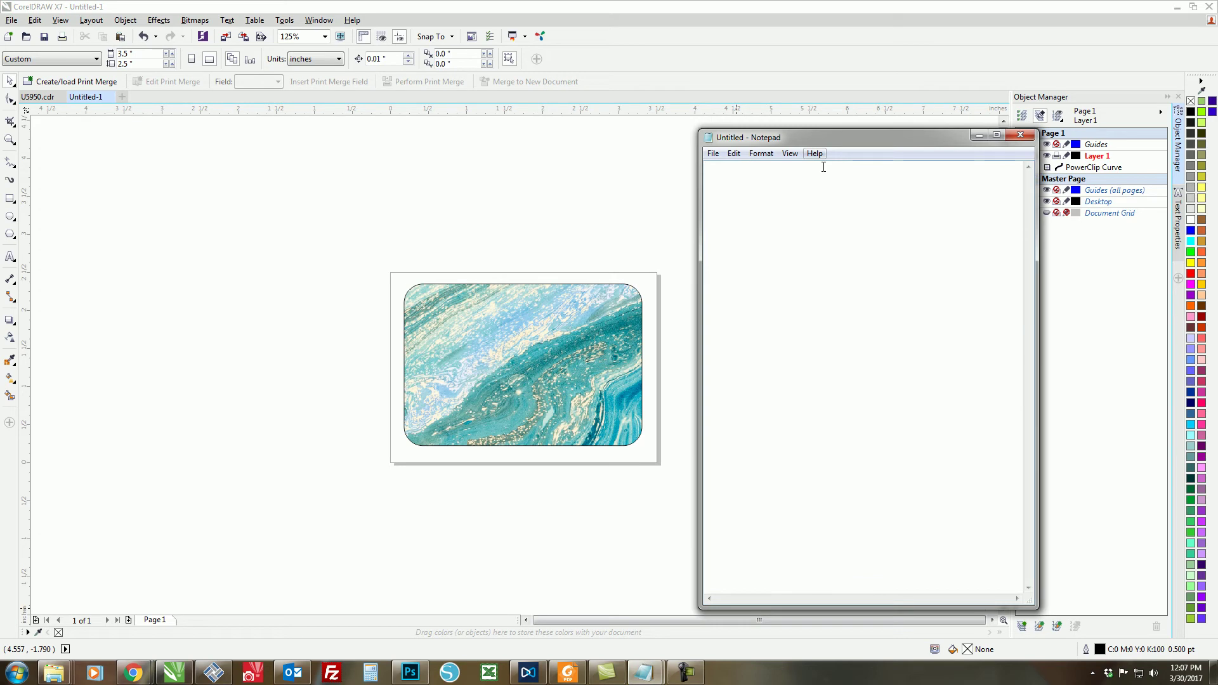
pyautogui.write('3')
pyautogui.press('Return')
pyautogui.write('\\Name\\\\NamelA')
pyautogui.press('BackSpace')
pyautogui.press('BackSpace')
pyautogui.write('La')
pyautogui.press('BackSpace')
pyautogui.press('BackSpace')
pyautogui.write('Last')
pyautogui.write('\\\\Business')
pyautogui.write('\\')
# Type two records of first name, last name and business, for Digital One and Pro Solutions
pyautogui.write('Melanie')
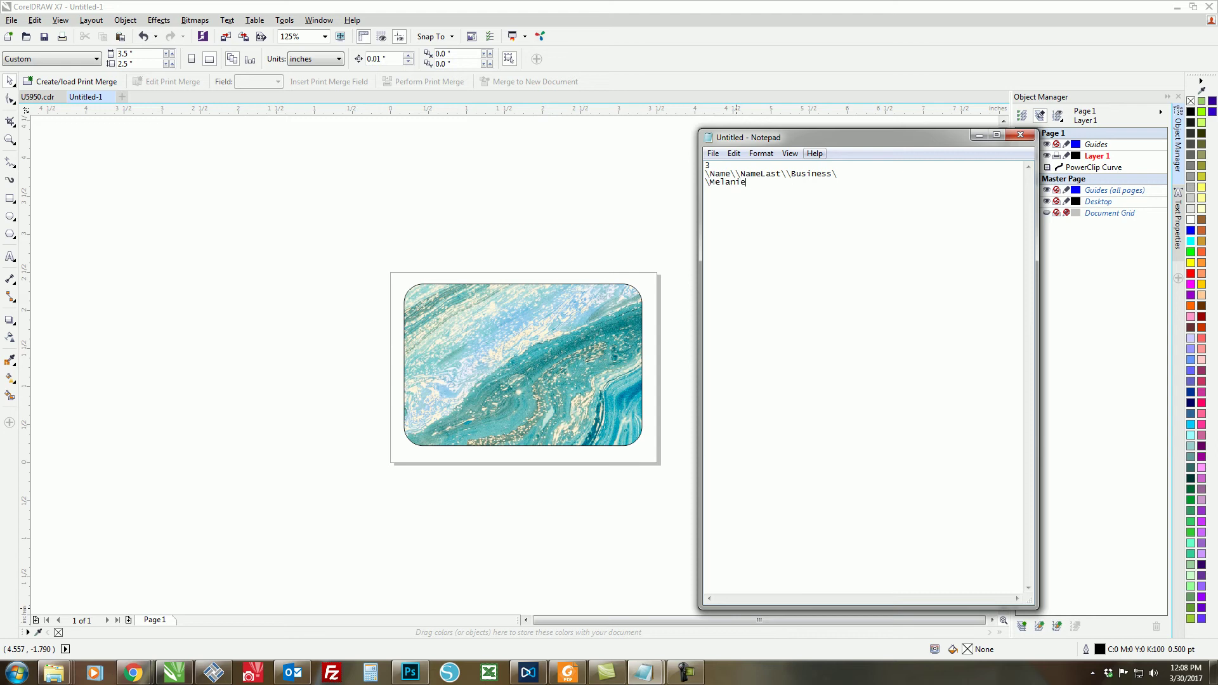
pyautogui.write('\\\\')
pyautogui.write('Hawkin')
pyautogui.write('s\\\\')
pyautogui.write('Digital One')
pyautogui.write('\\')
pyautogui.write('Daniel')
pyautogui.write('\\\\')
pyautogui.write('Miller\\\\')
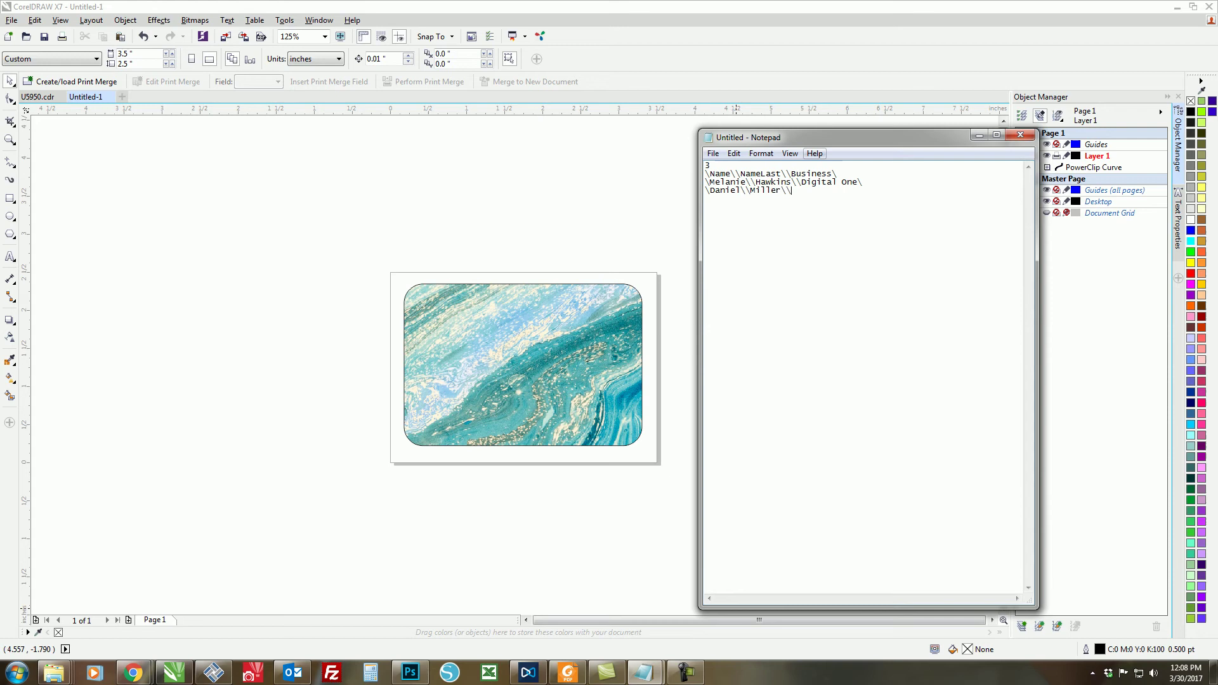
pyautogui.write('Pro Solutions\\')
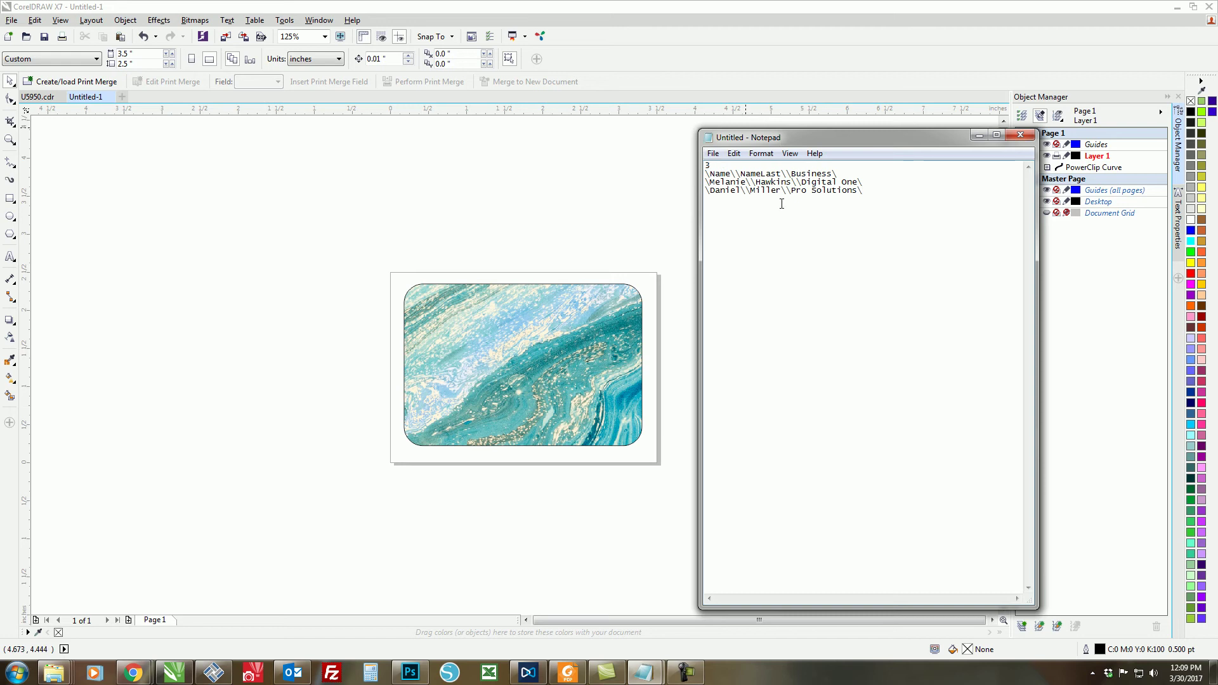
# Cancel saving the name list as a text file and return to the CorelDRAW badge
pyautogui.click(713, 154)
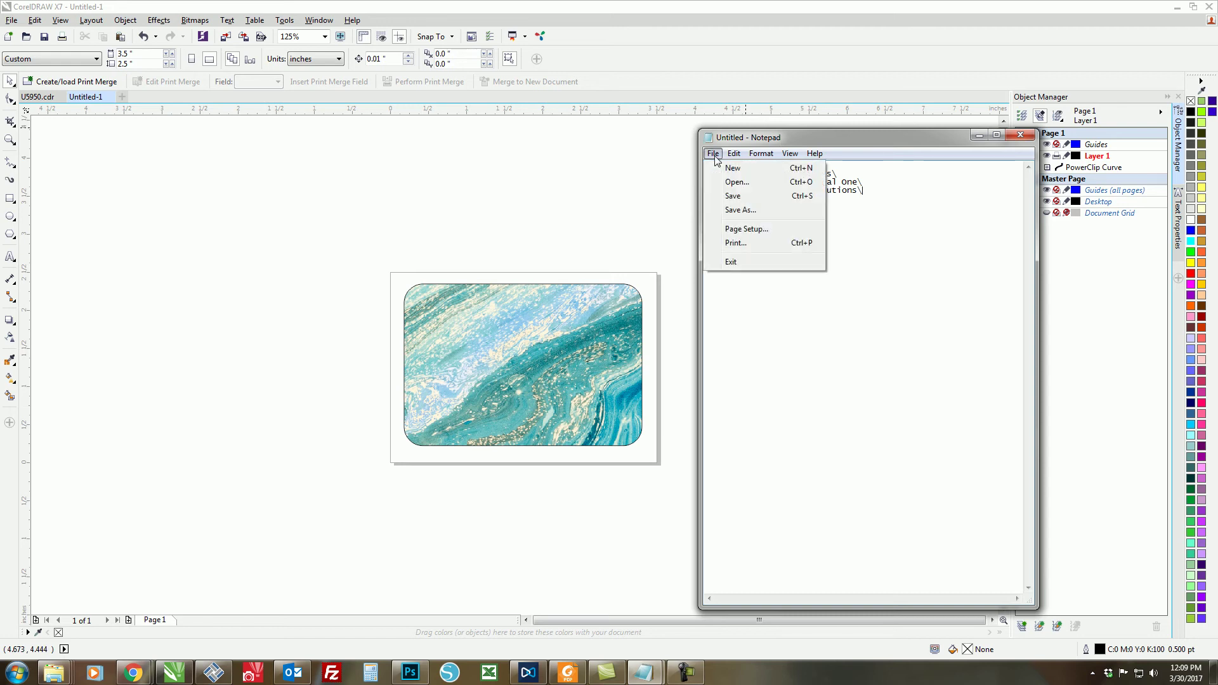
pyautogui.click(733, 197)
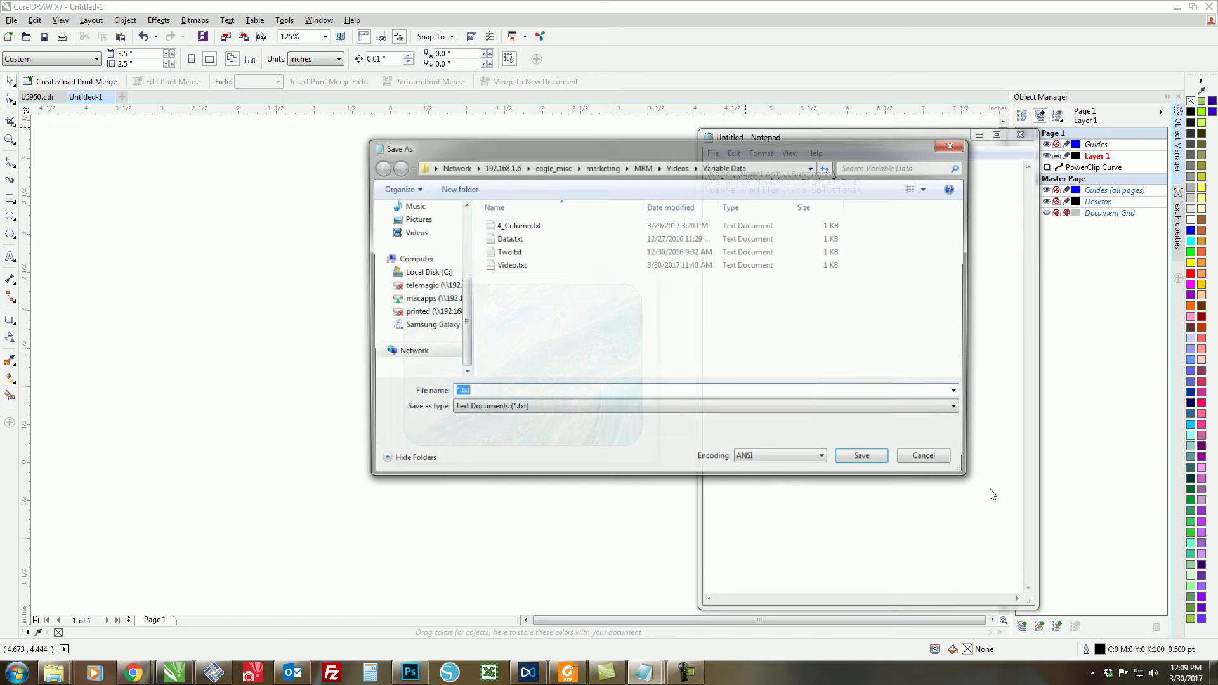
pyautogui.click(926, 457)
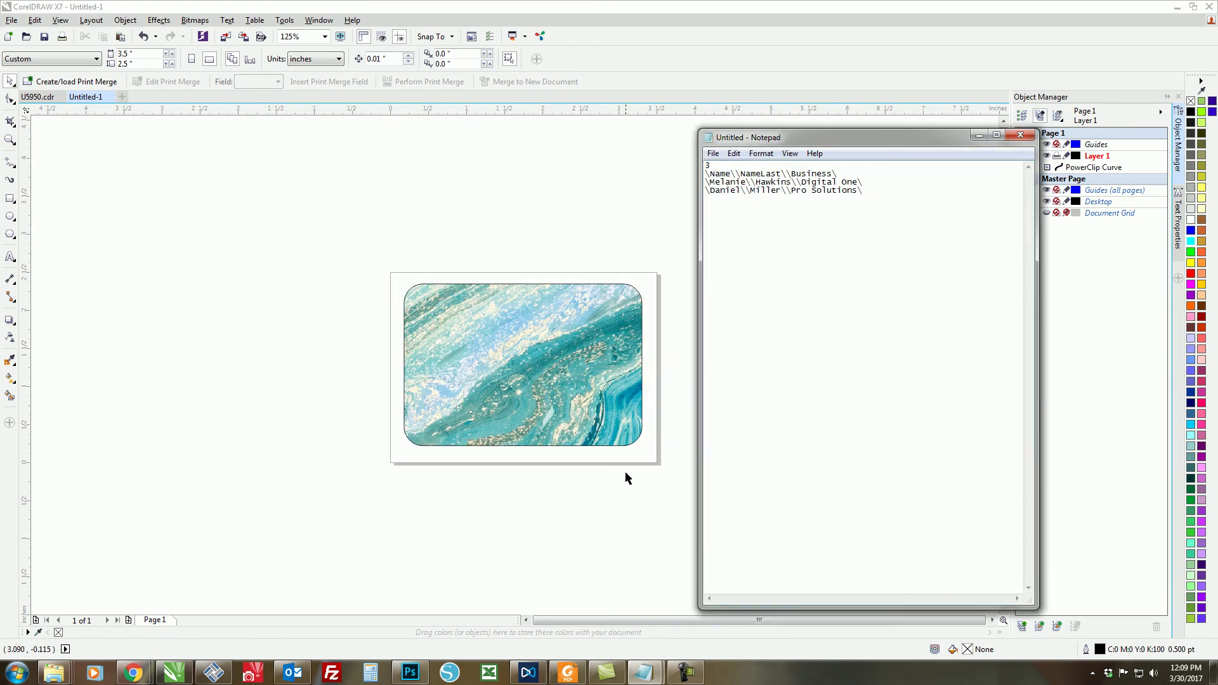
pyautogui.click(558, 493)
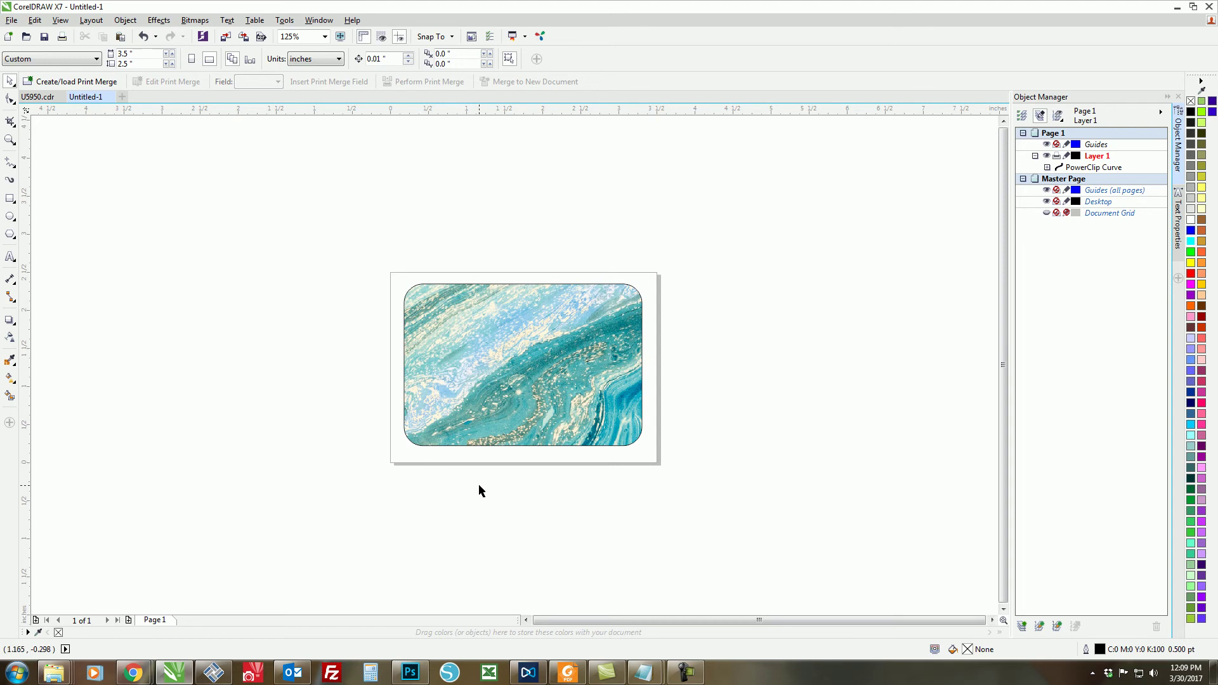
# Start a new print merge from File > Print Merge > Create/Load Print Merge
pyautogui.click(11, 20)
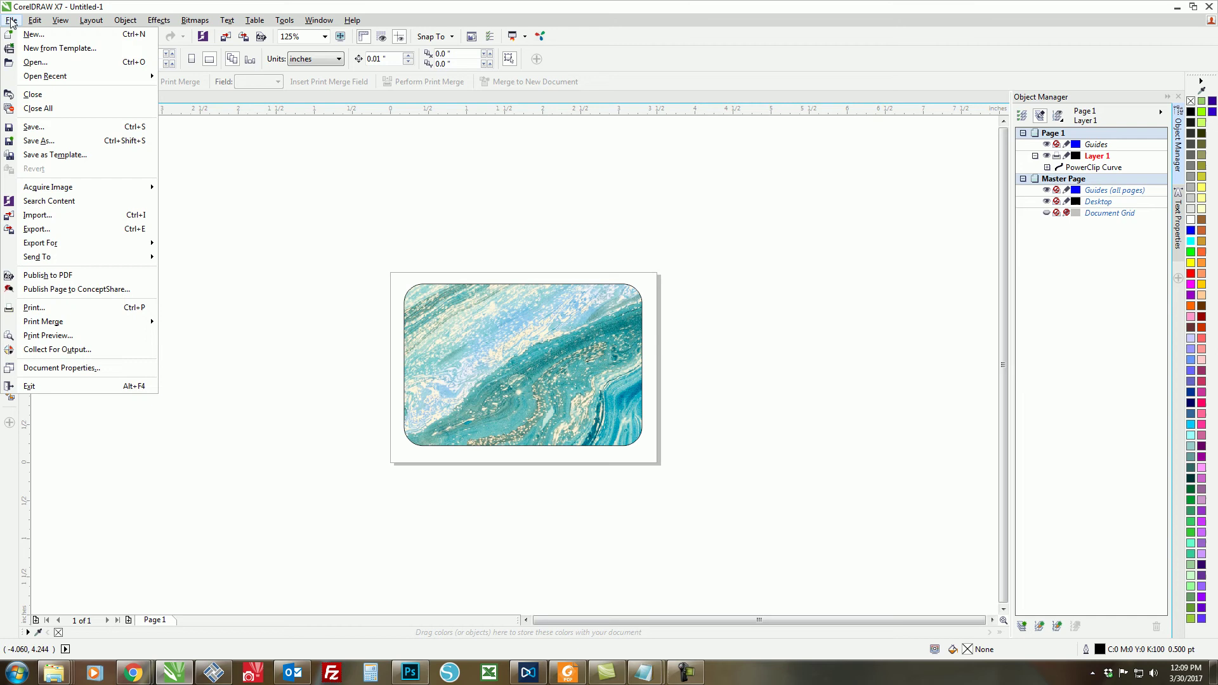
pyautogui.moveTo(71, 322)
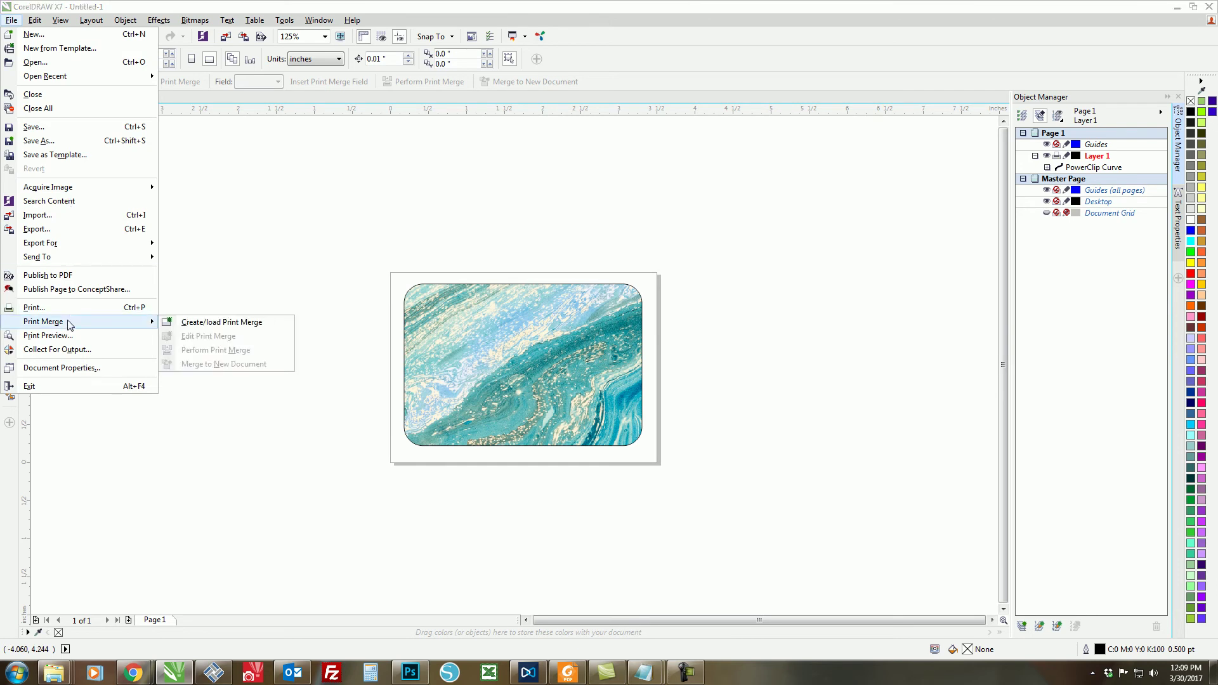
pyautogui.click(198, 325)
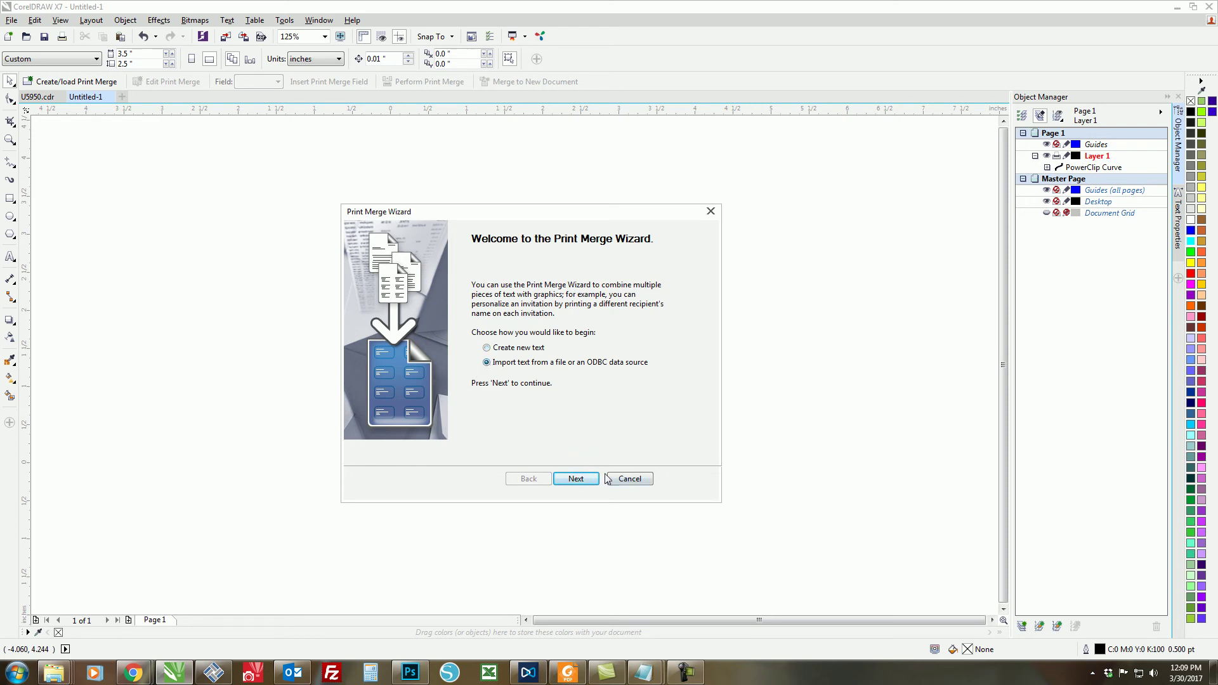
# Choose Data.txt from the Variable Data folder as the text-file merge source
pyautogui.click(569, 478)
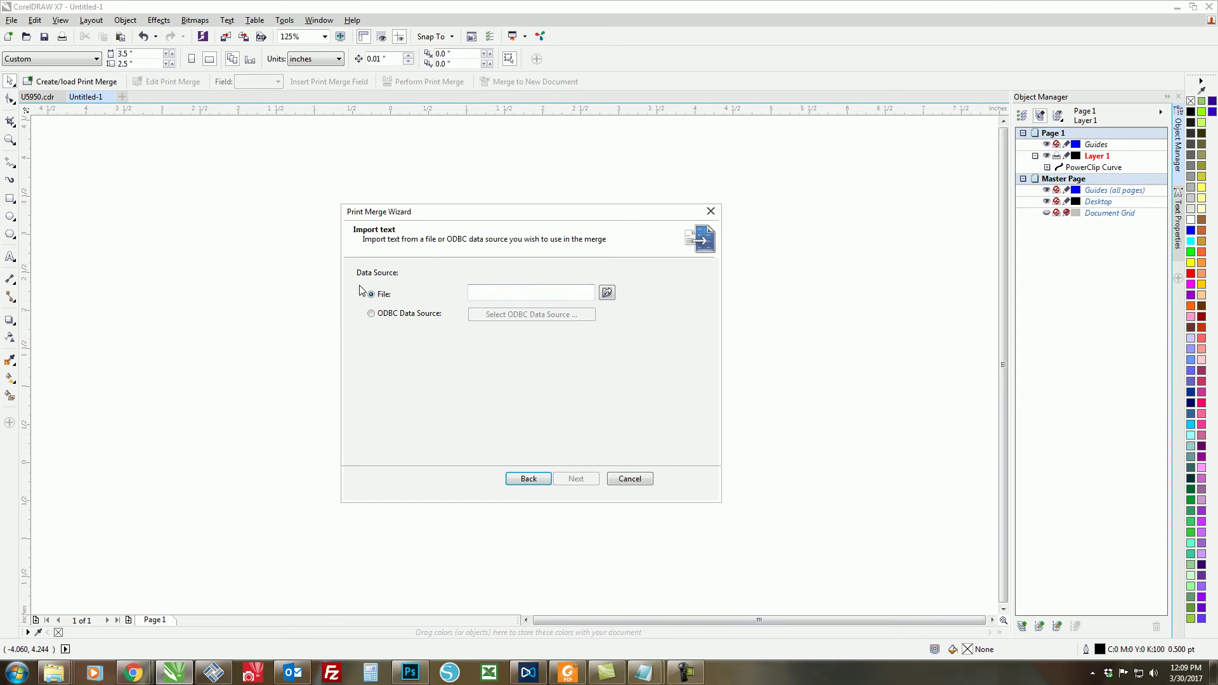
pyautogui.click(607, 293)
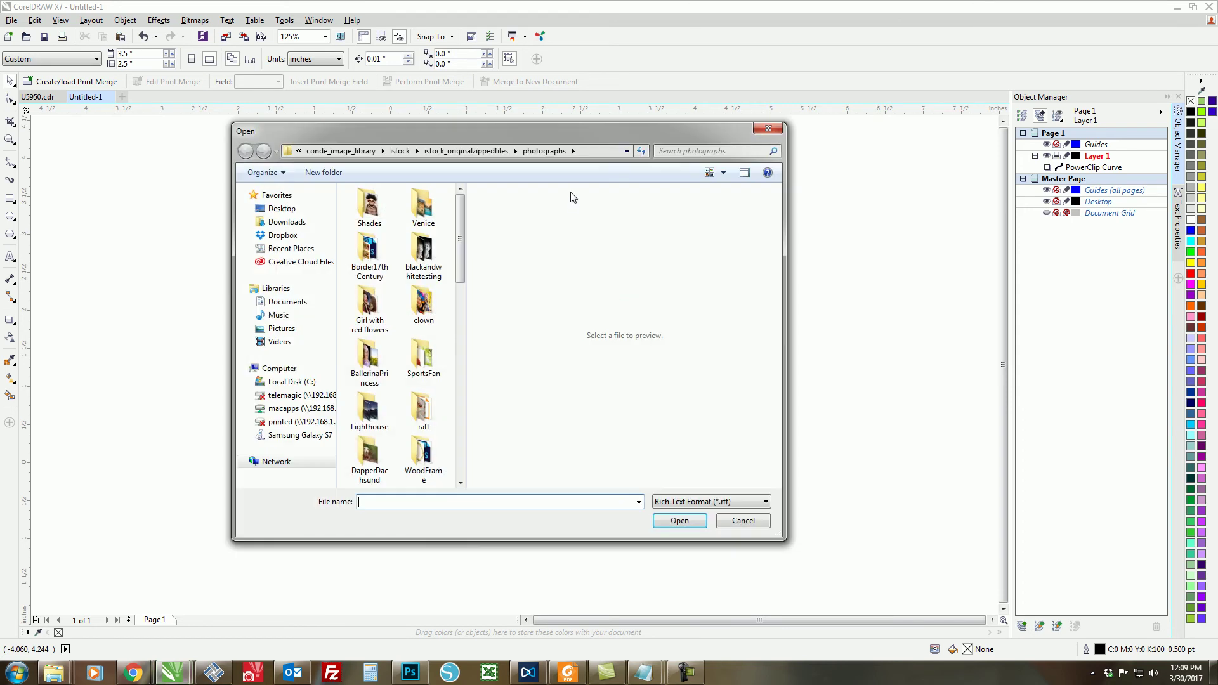
pyautogui.click(625, 153)
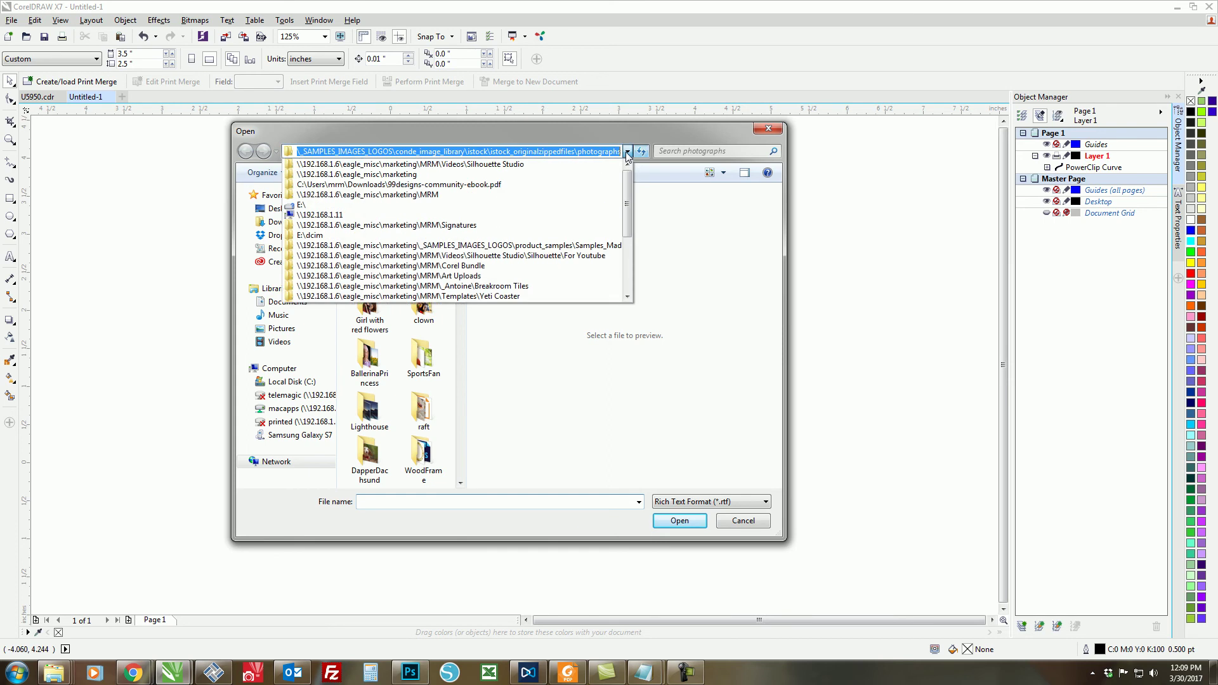
pyautogui.click(488, 170)
pyautogui.hotkey('alt', 'Up')
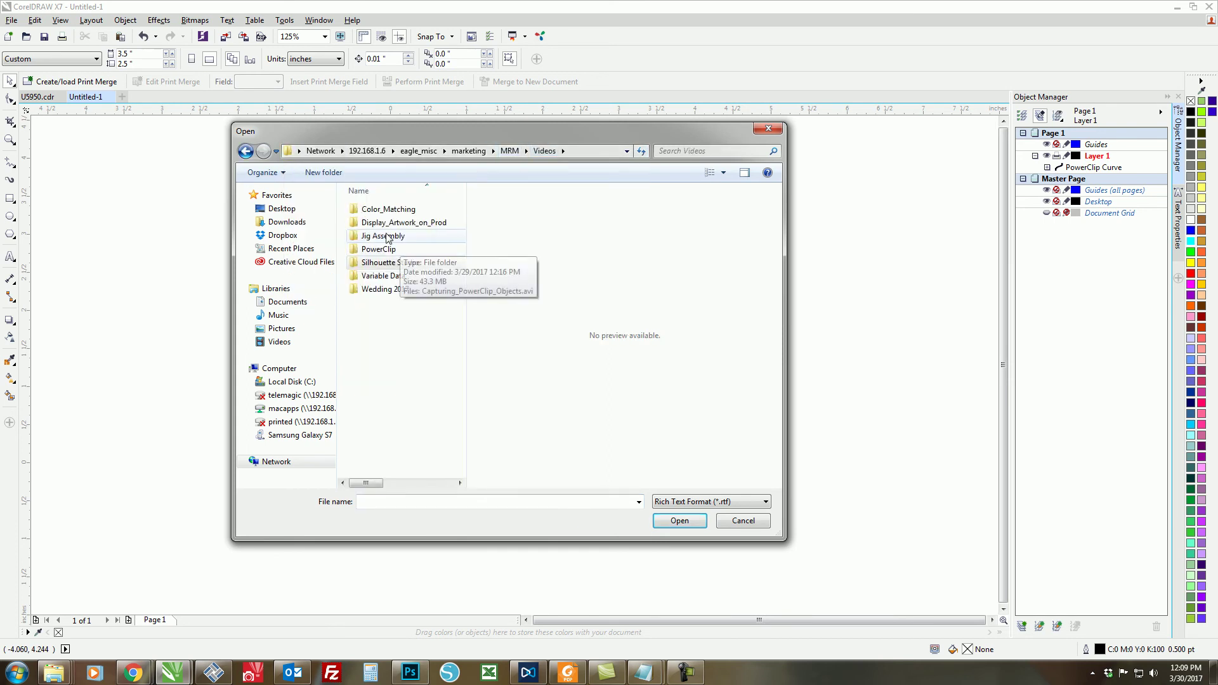
pyautogui.doubleClick(383, 275)
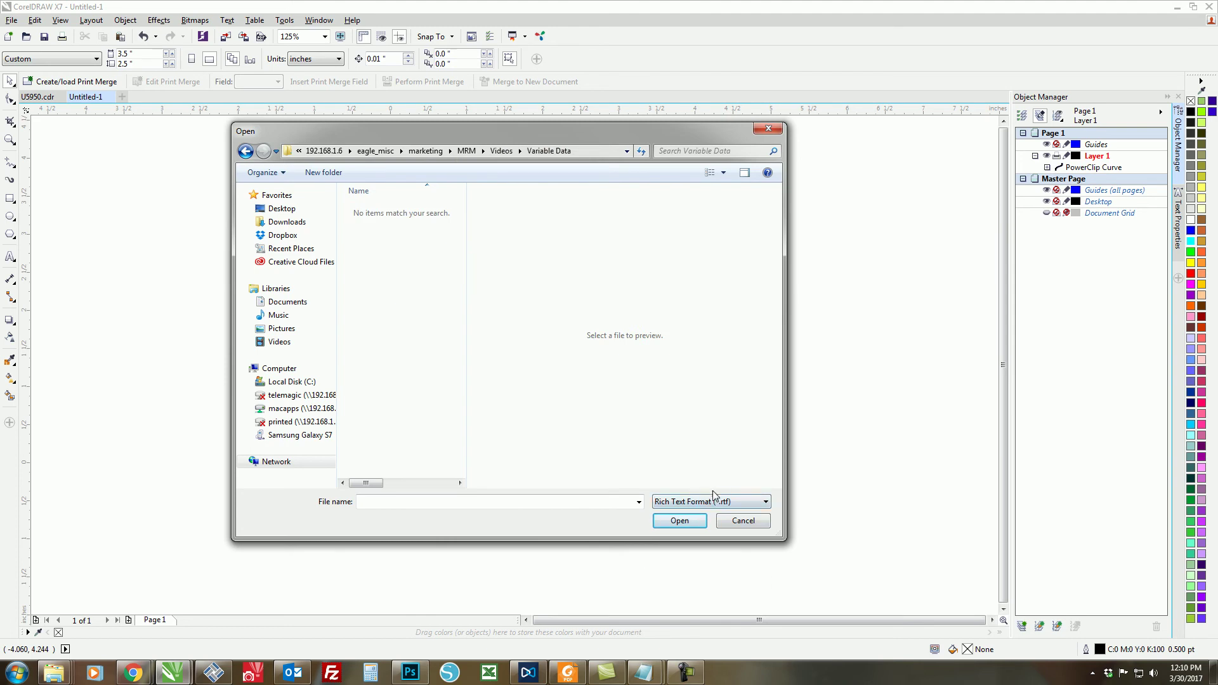
pyautogui.click(763, 503)
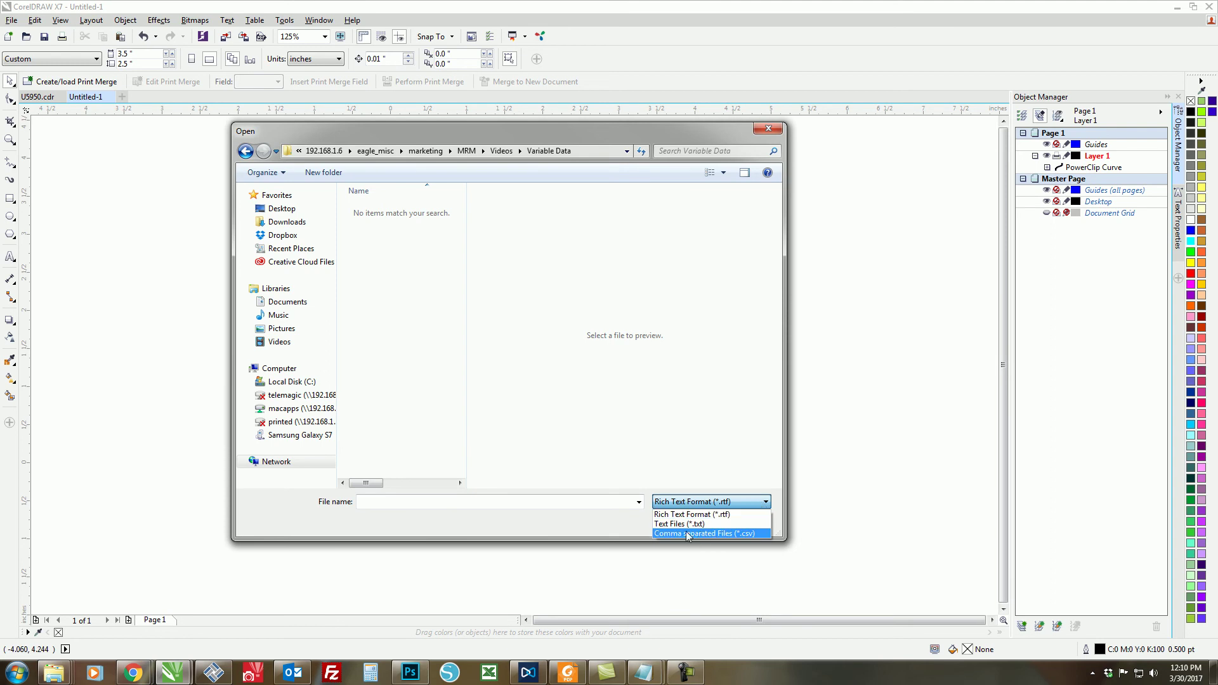
pyautogui.click(698, 517)
pyautogui.click(373, 223)
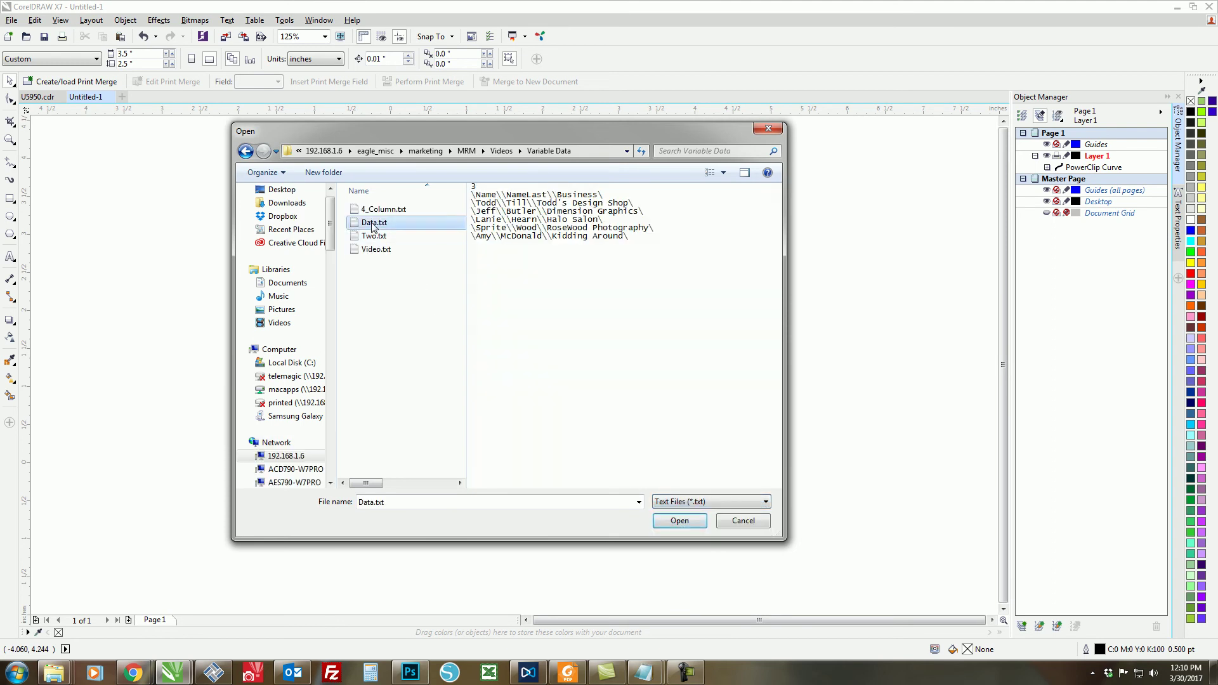
pyautogui.doubleClick(373, 224)
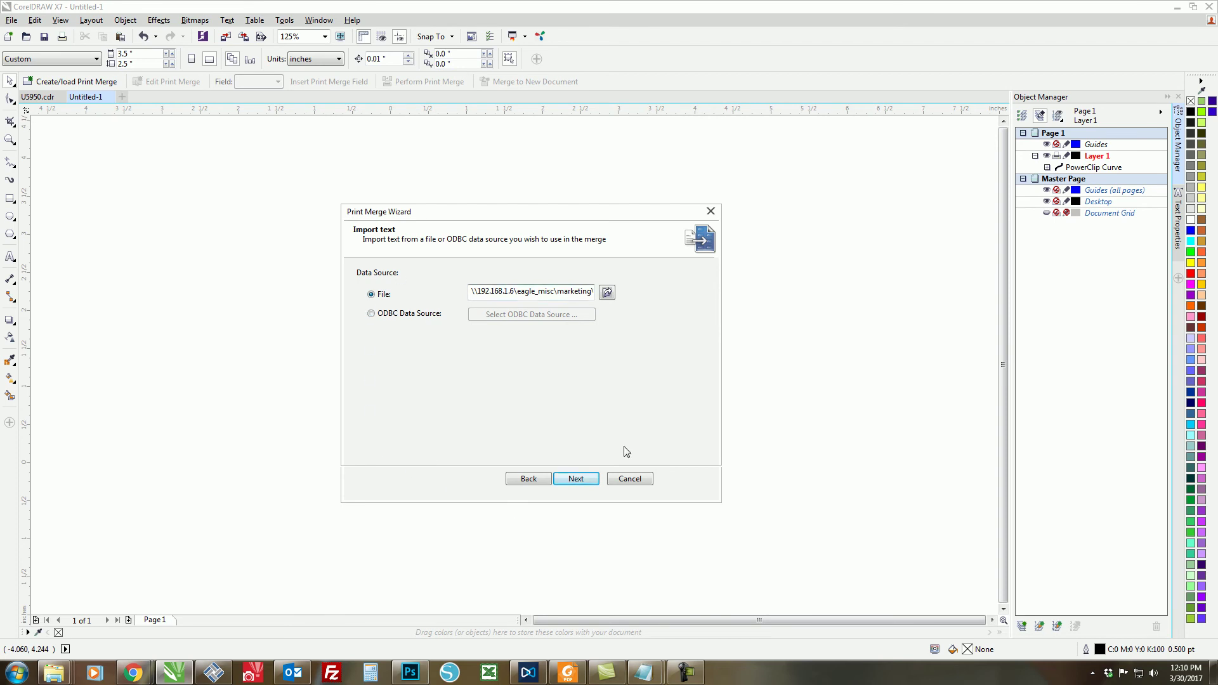
# Accept the Name, NameLast and Business fields and five records, then finish the wizard
pyautogui.click(575, 479)
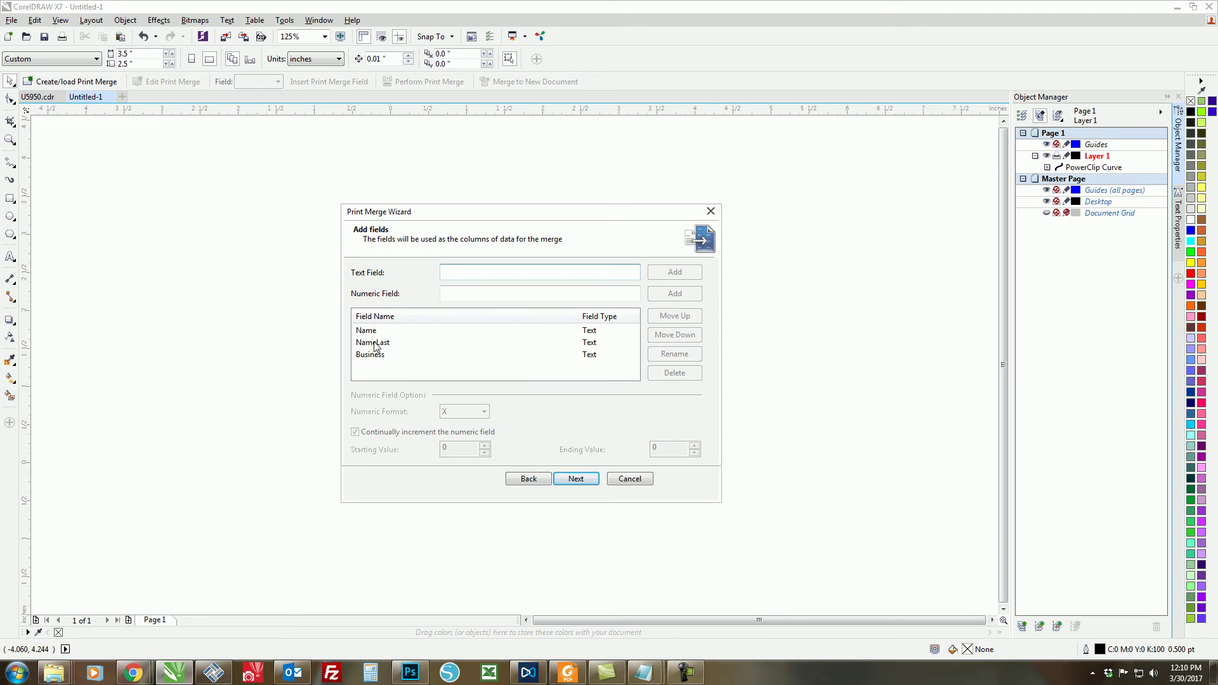
pyautogui.click(575, 479)
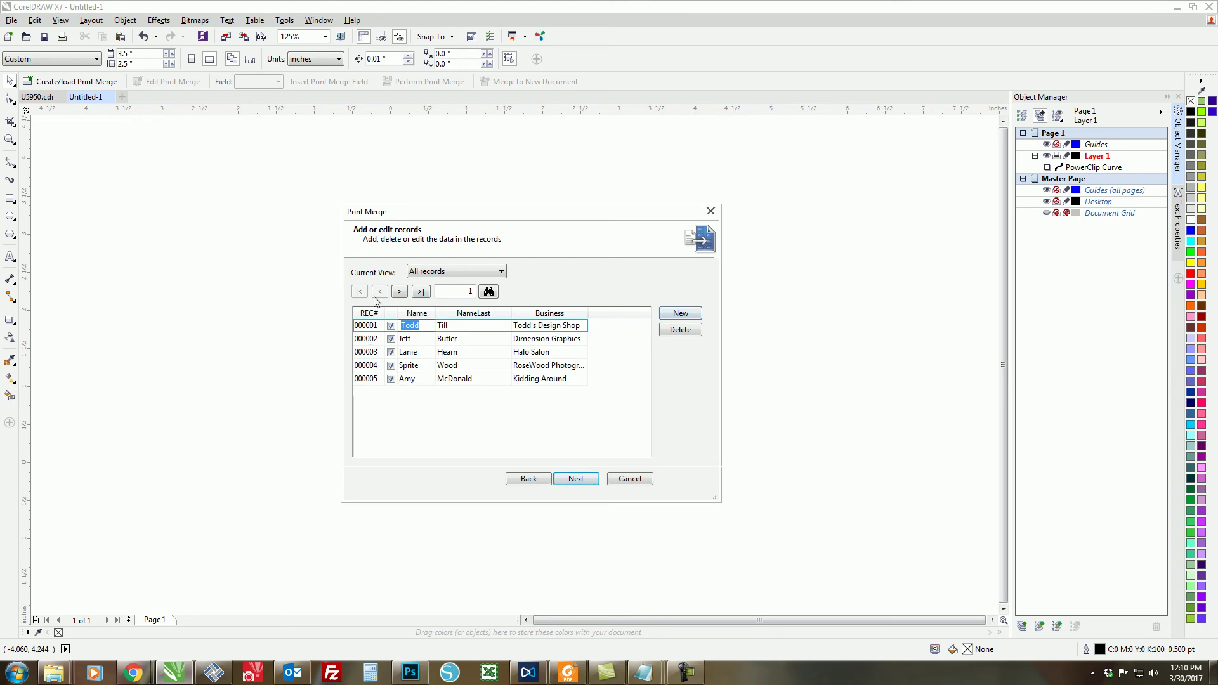
pyautogui.click(576, 480)
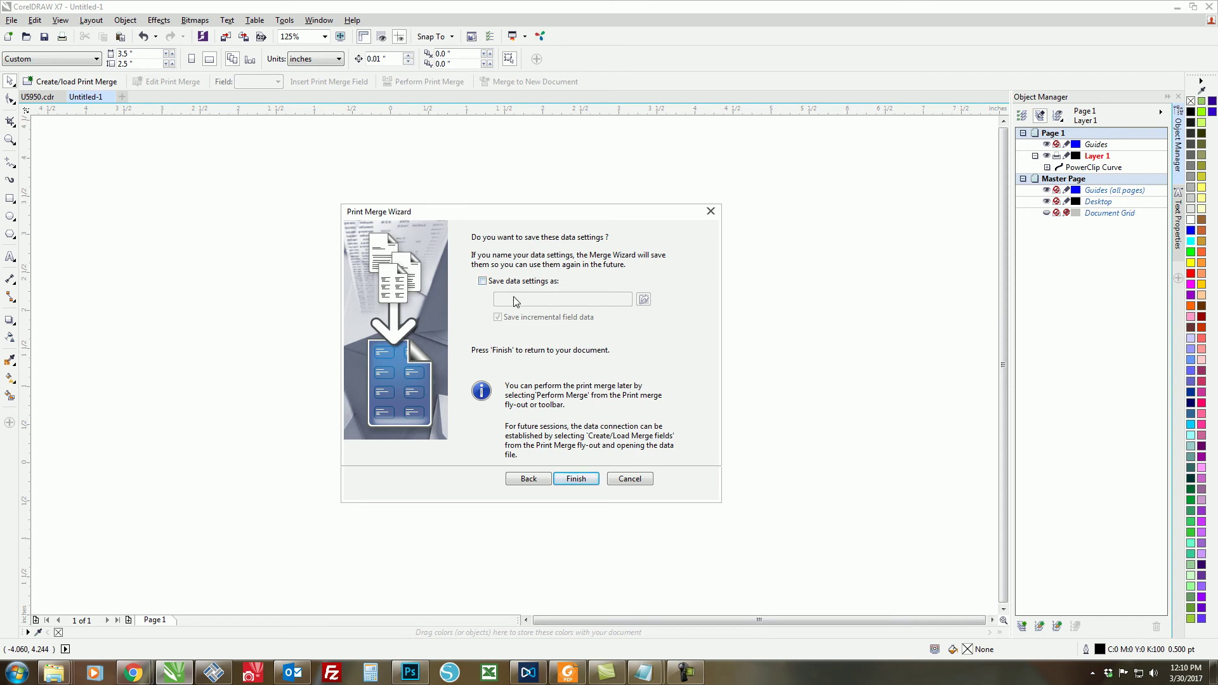
pyautogui.click(585, 480)
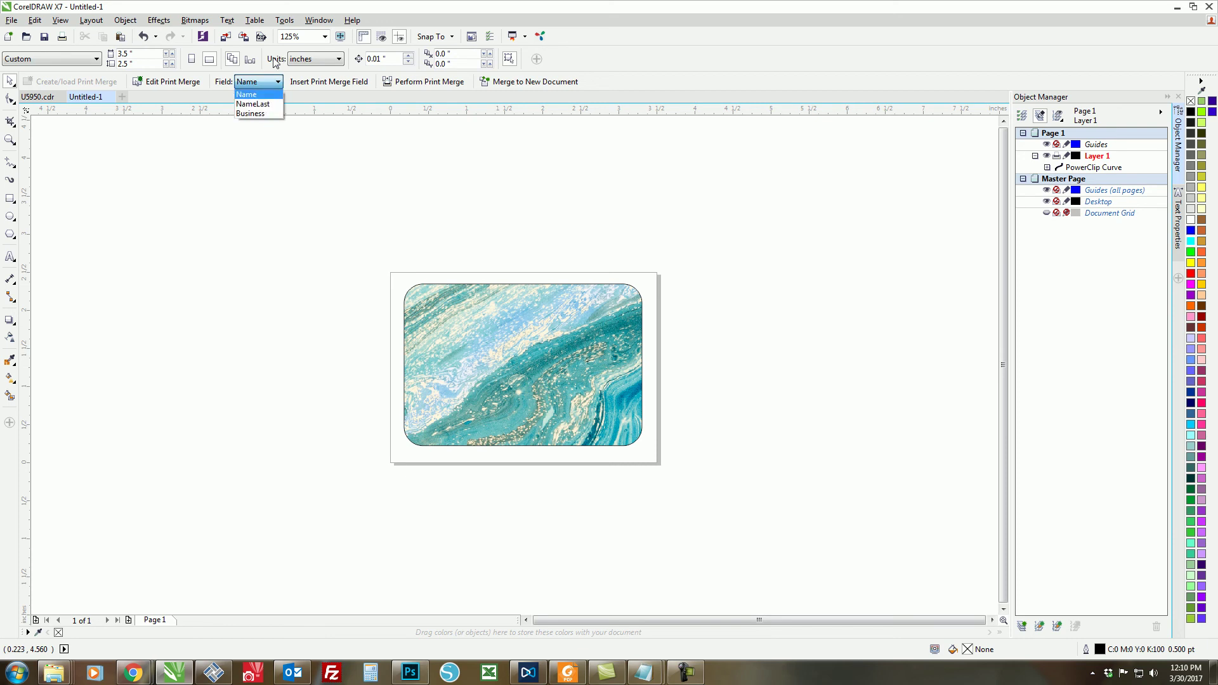
# Insert <Name>, <NameLast> and <Business> merge fields and stack them top to bottom on the badge
pyautogui.click(253, 94)
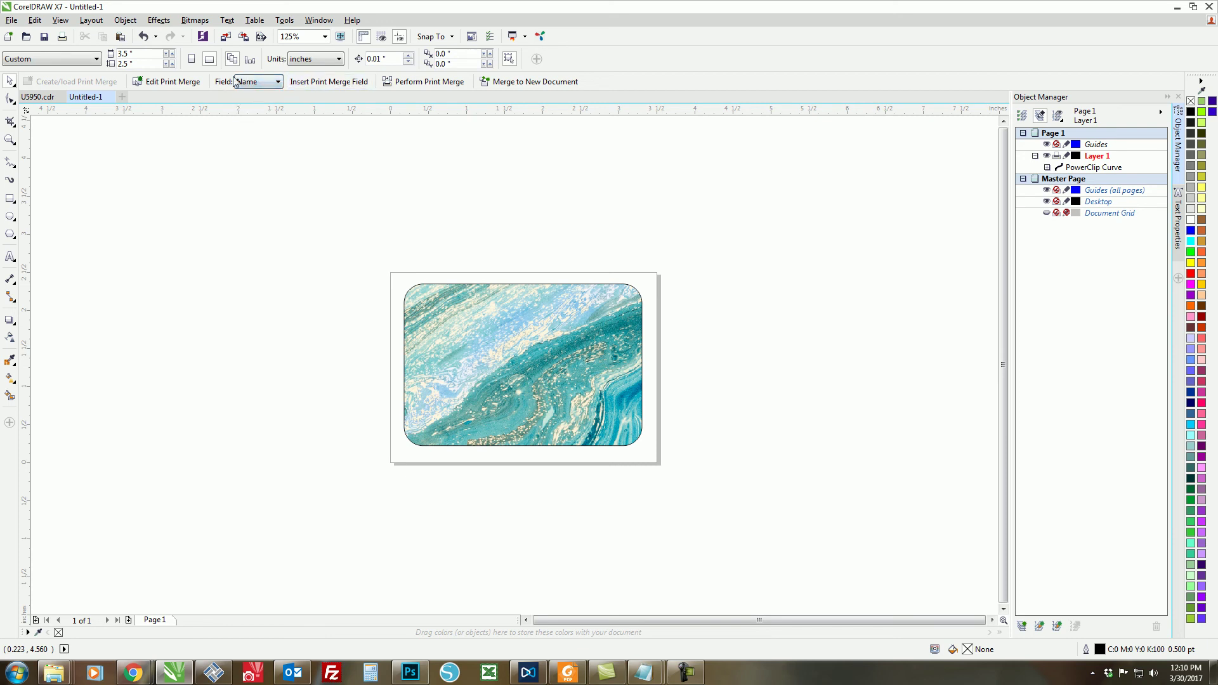
pyautogui.click(318, 84)
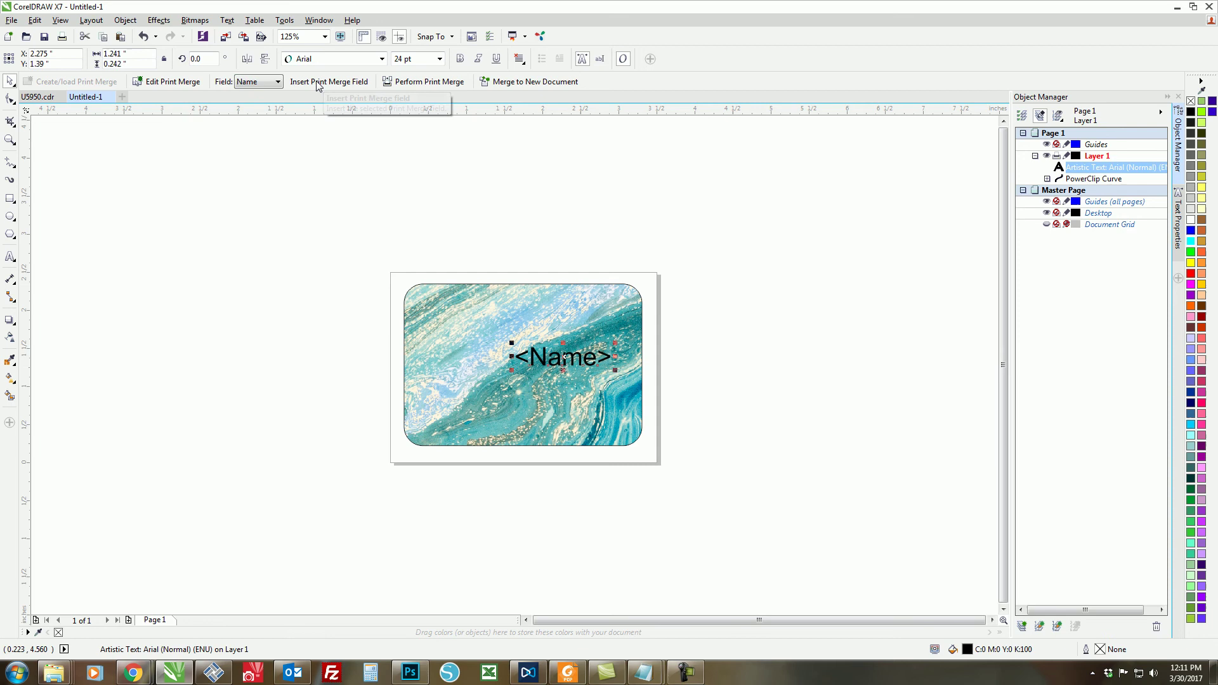
pyautogui.moveTo(556, 356); pyautogui.dragTo(516, 313)
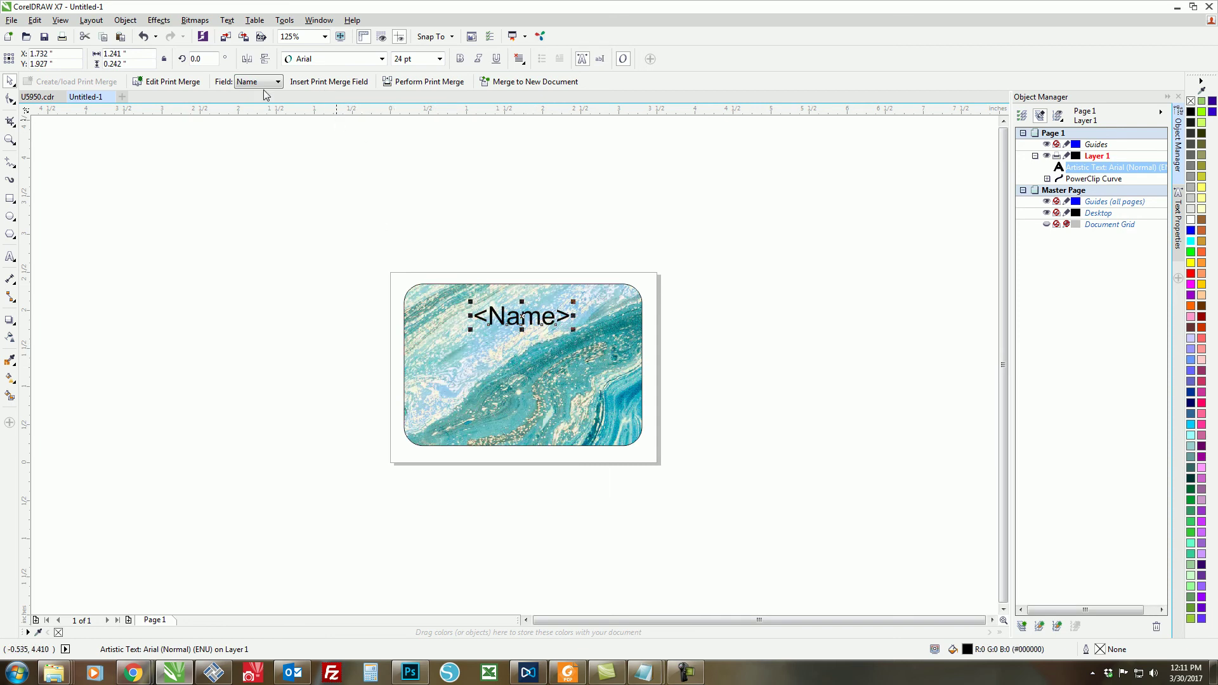
pyautogui.click(277, 81)
pyautogui.click(264, 107)
pyautogui.click(300, 89)
pyautogui.moveTo(582, 371); pyautogui.dragTo(521, 372)
pyautogui.click(278, 82)
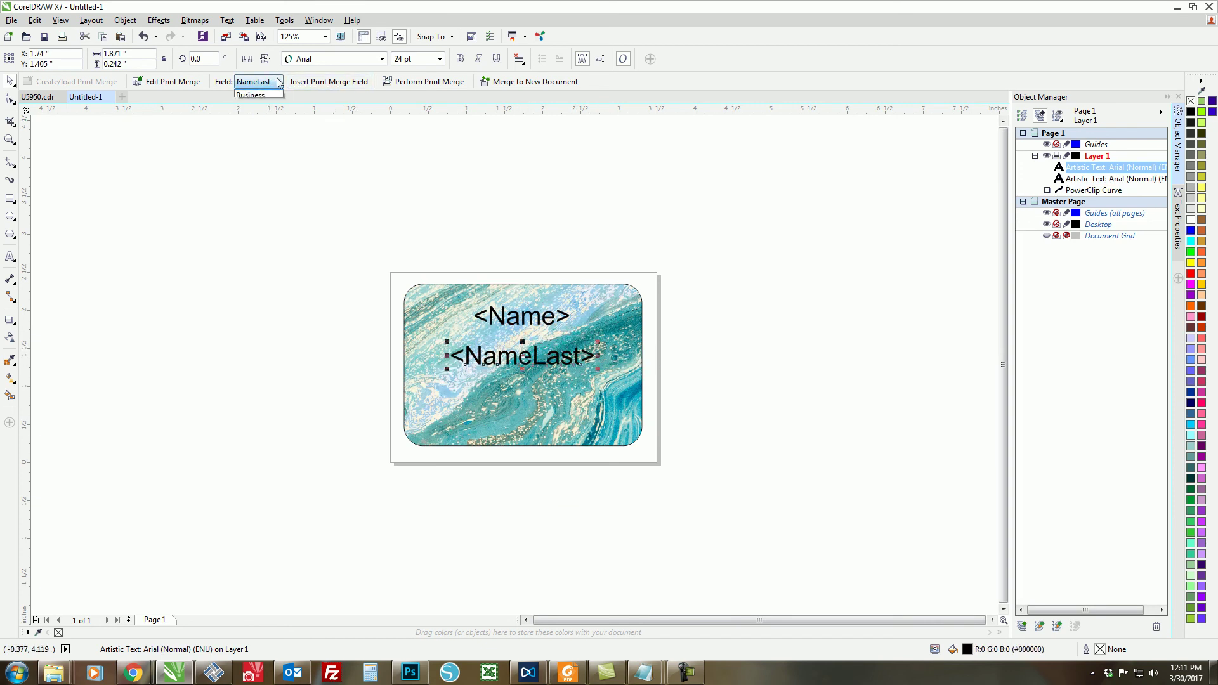
pyautogui.click(263, 114)
pyautogui.click(302, 83)
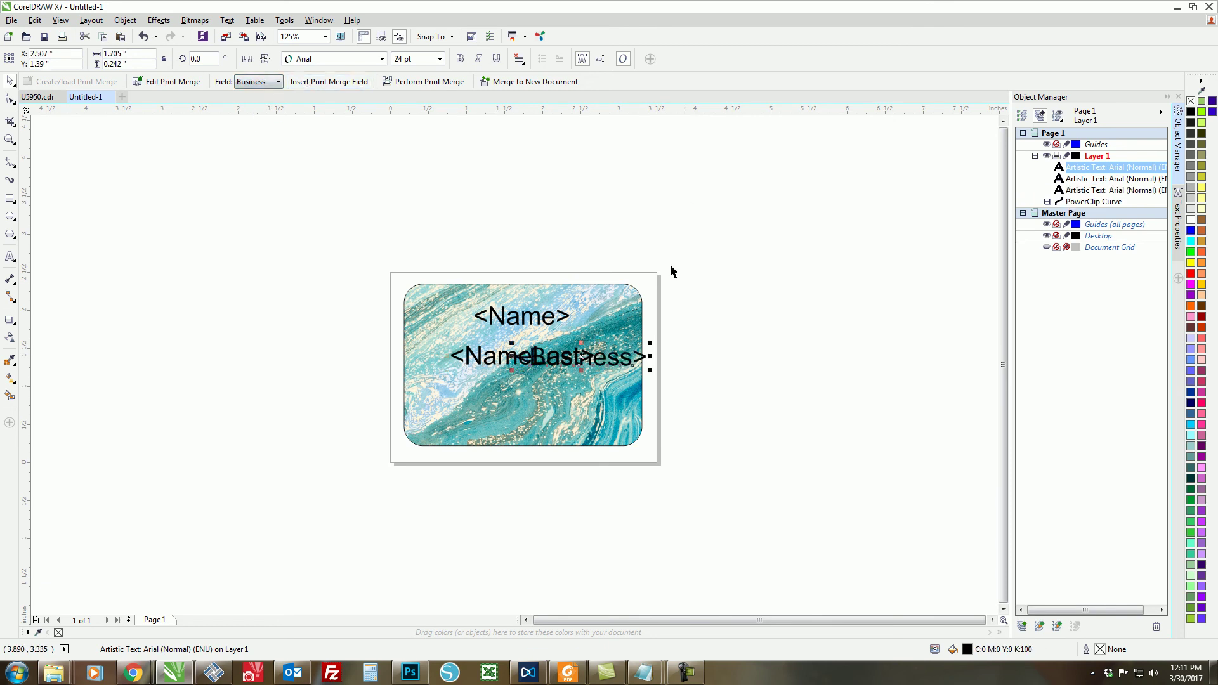
pyautogui.moveTo(602, 356); pyautogui.dragTo(546, 403)
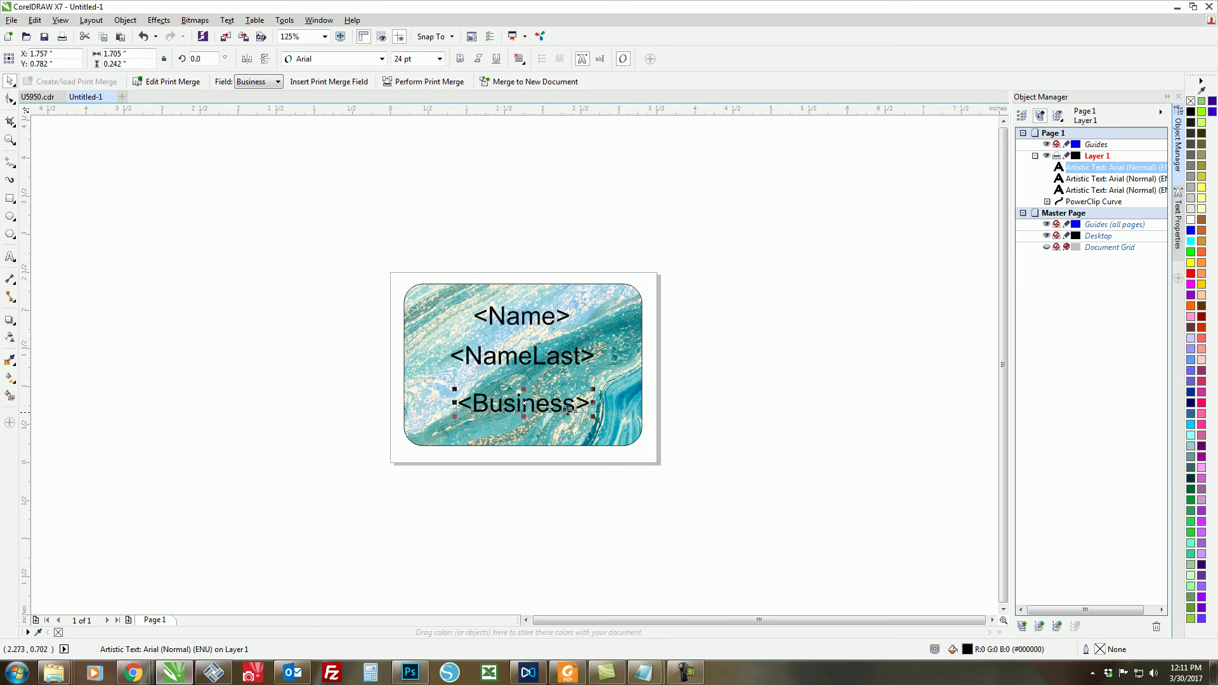
# Shrink the <Business> text to about 73% and switch all three merge fields to Times New Roman
pyautogui.moveTo(594, 419)
pyautogui.mouseDown()
pyautogui.moveTo(572, 412)
pyautogui.moveTo(578, 423)
pyautogui.mouseUp()
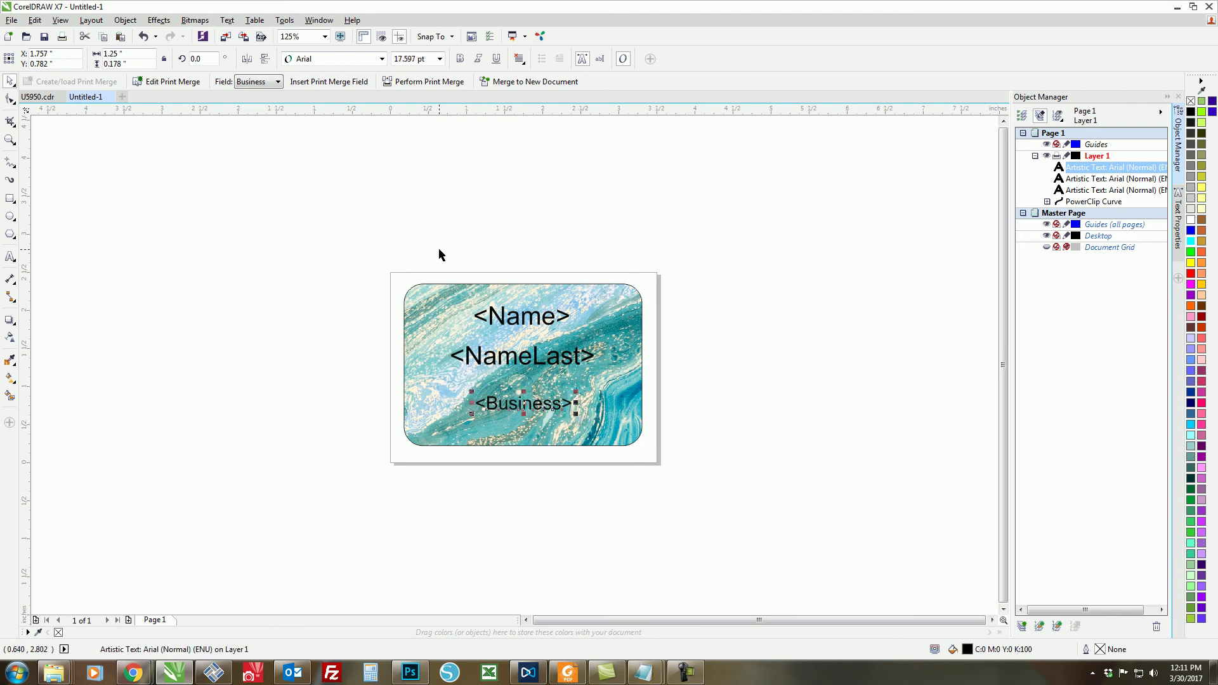
pyautogui.moveTo(439, 254); pyautogui.dragTo(607, 472)
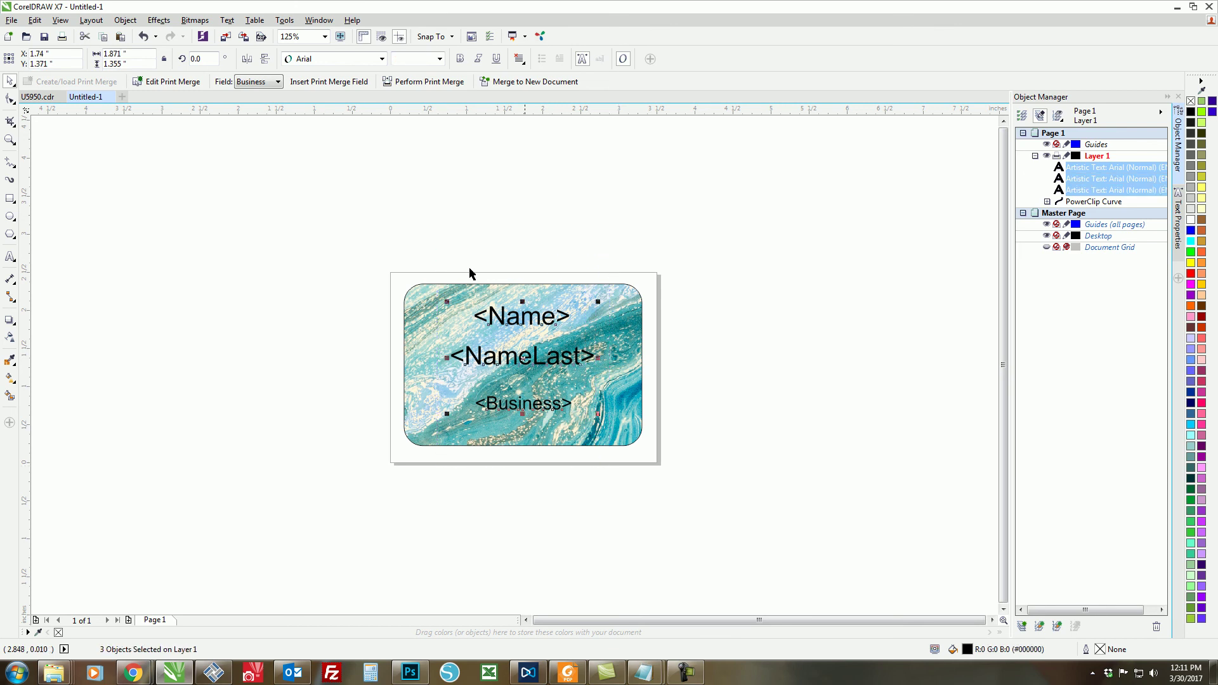
pyautogui.click(381, 59)
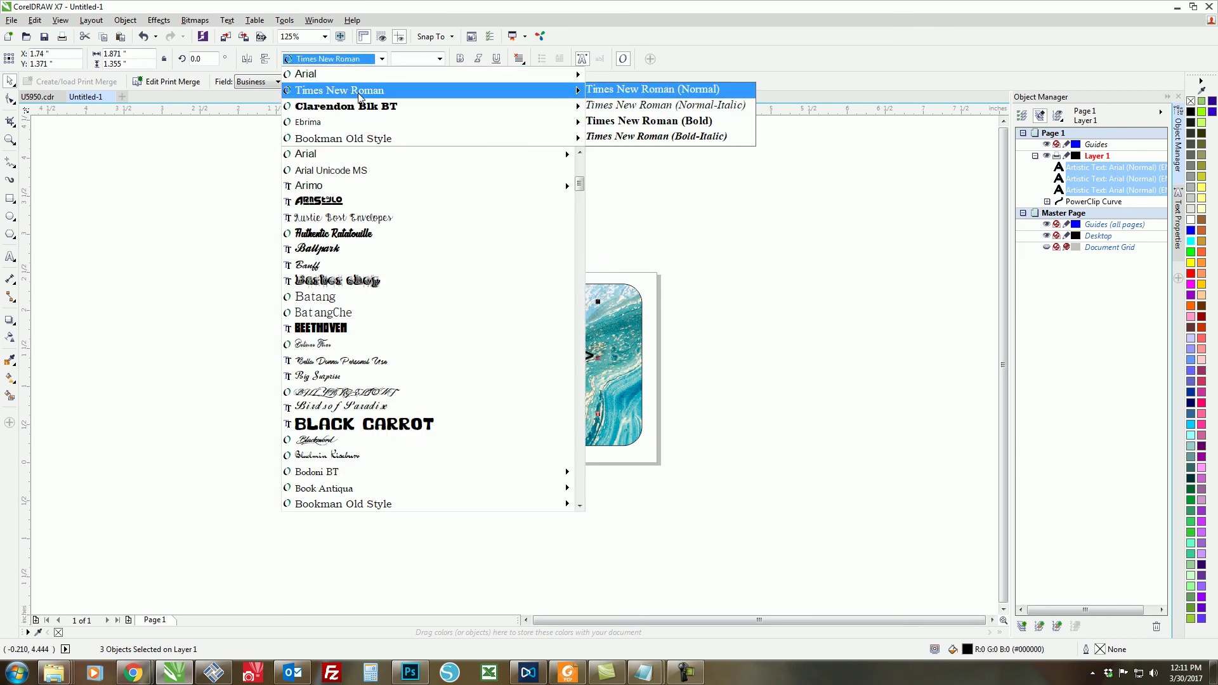
pyautogui.click(360, 95)
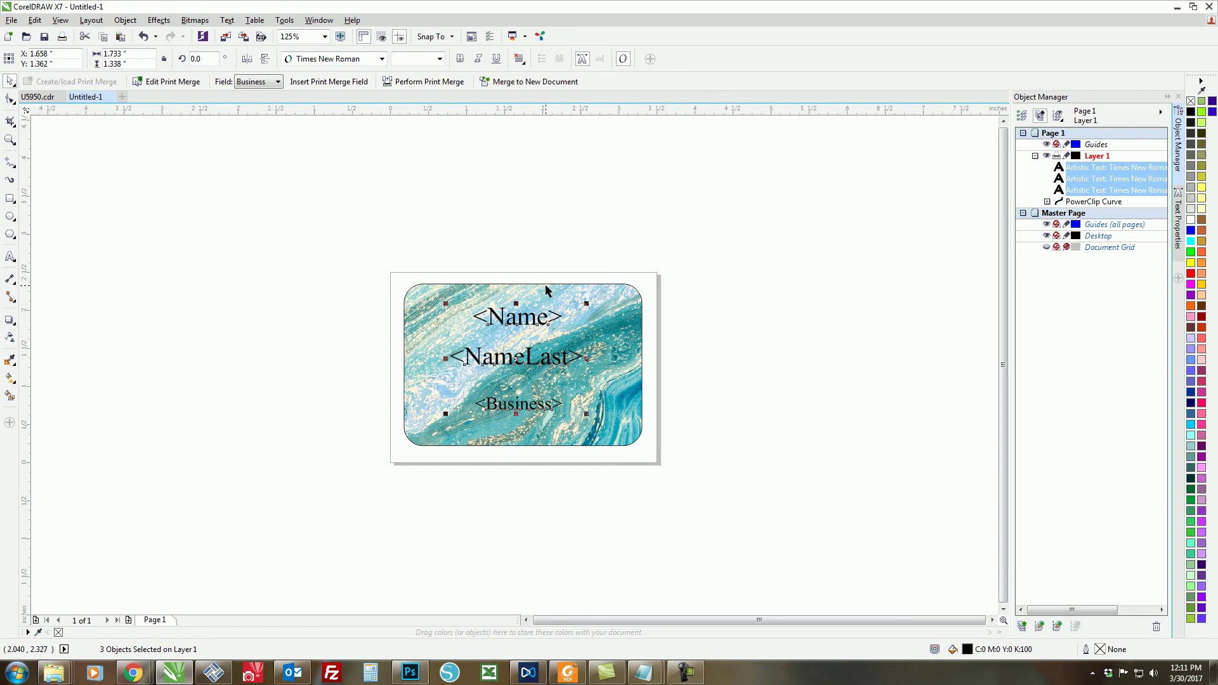
# Centre the three text lines horizontally on the marble card and give them centre text alignment
pyautogui.moveTo(363, 248); pyautogui.dragTo(709, 517)
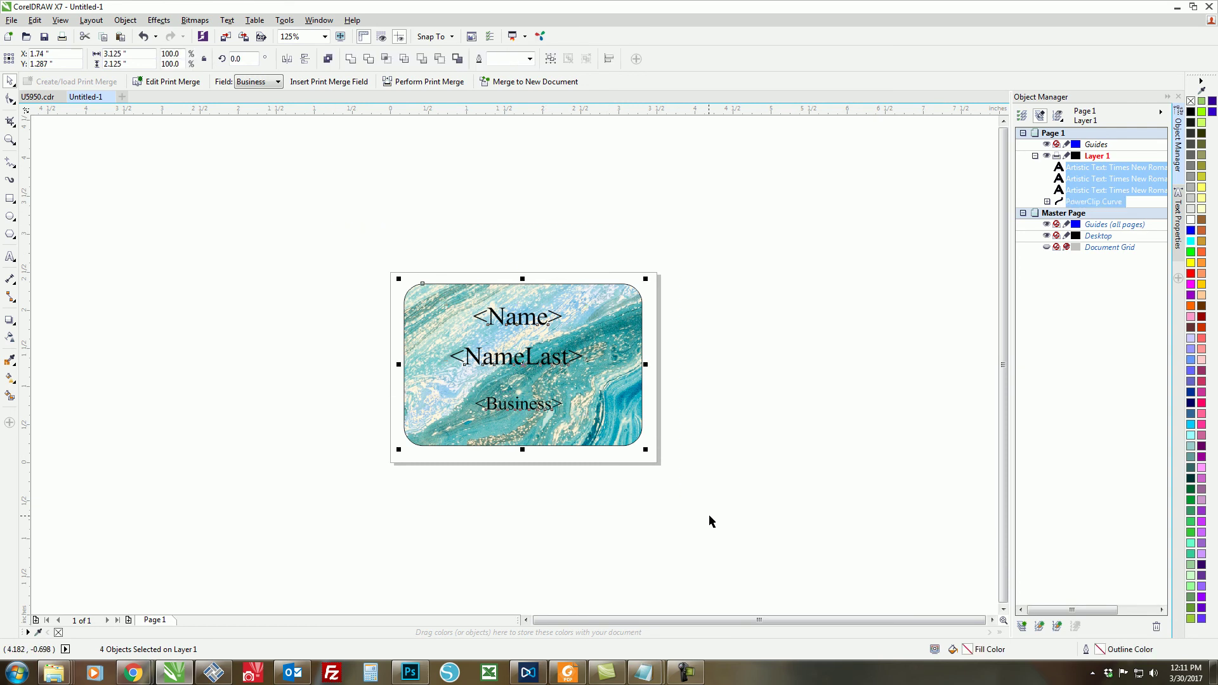
pyautogui.press('e')
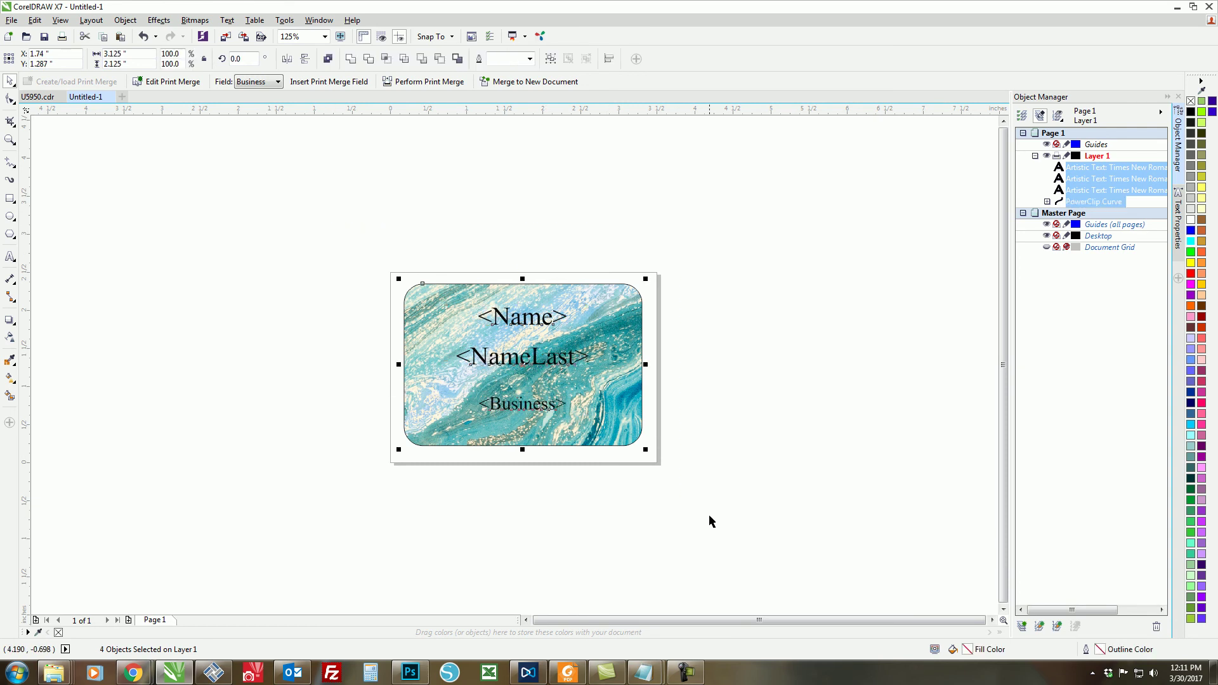
pyautogui.moveTo(424, 239); pyautogui.dragTo(604, 465)
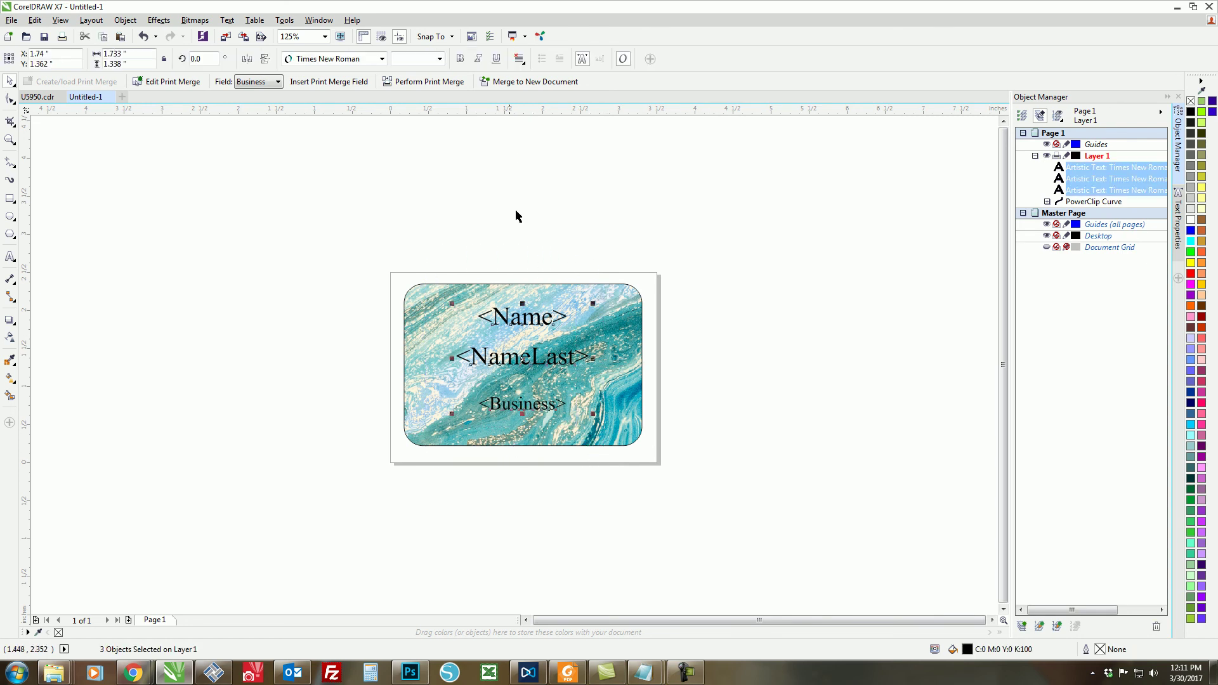
pyautogui.click(521, 59)
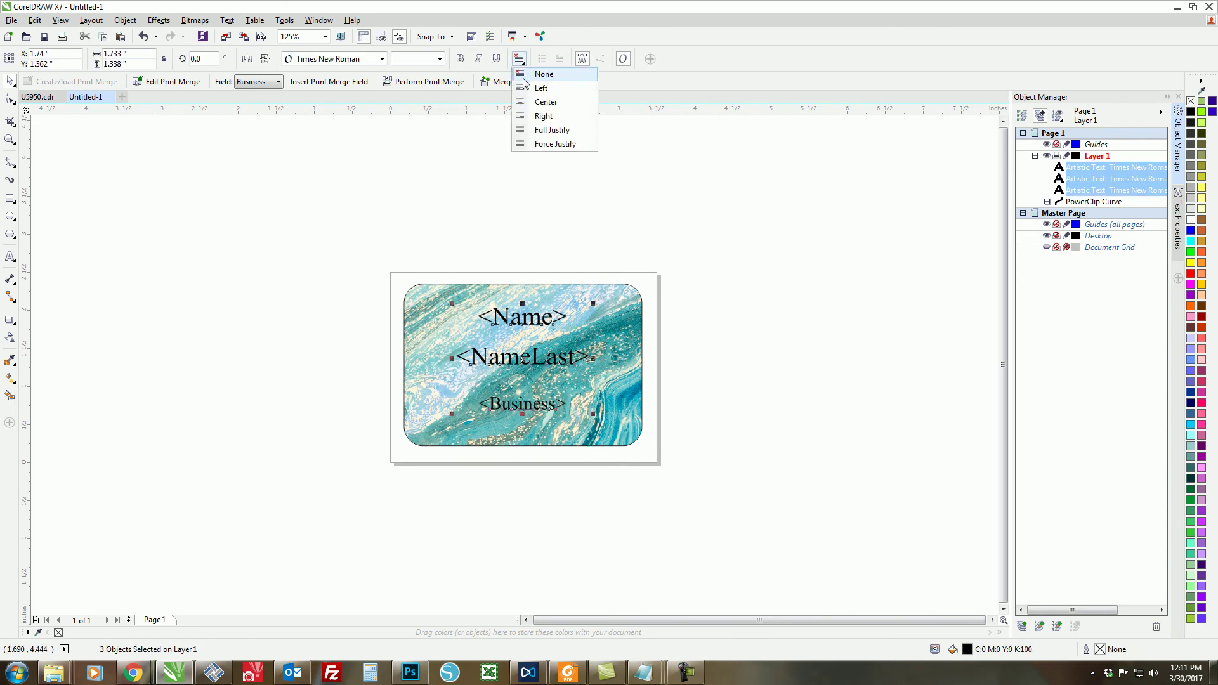
pyautogui.click(545, 102)
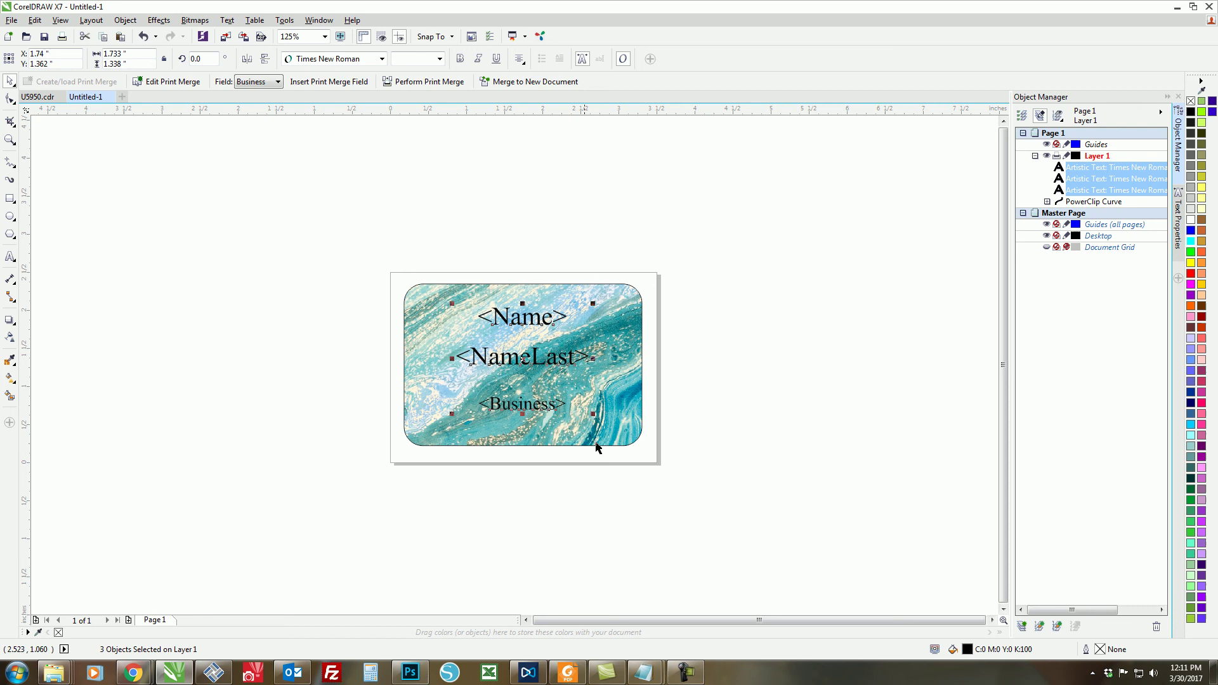
pyautogui.click(416, 129)
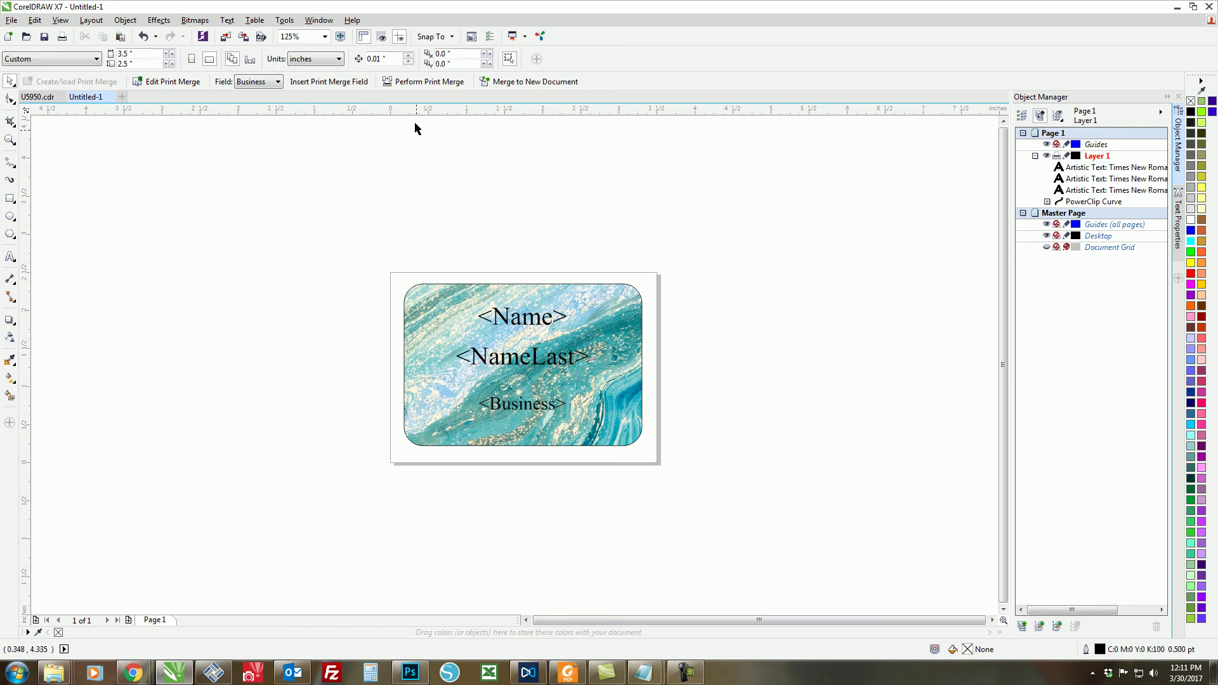
# Run Perform Print Merge with the printer set to Landscape orientation, apply, and preview the merged badges
pyautogui.click(415, 84)
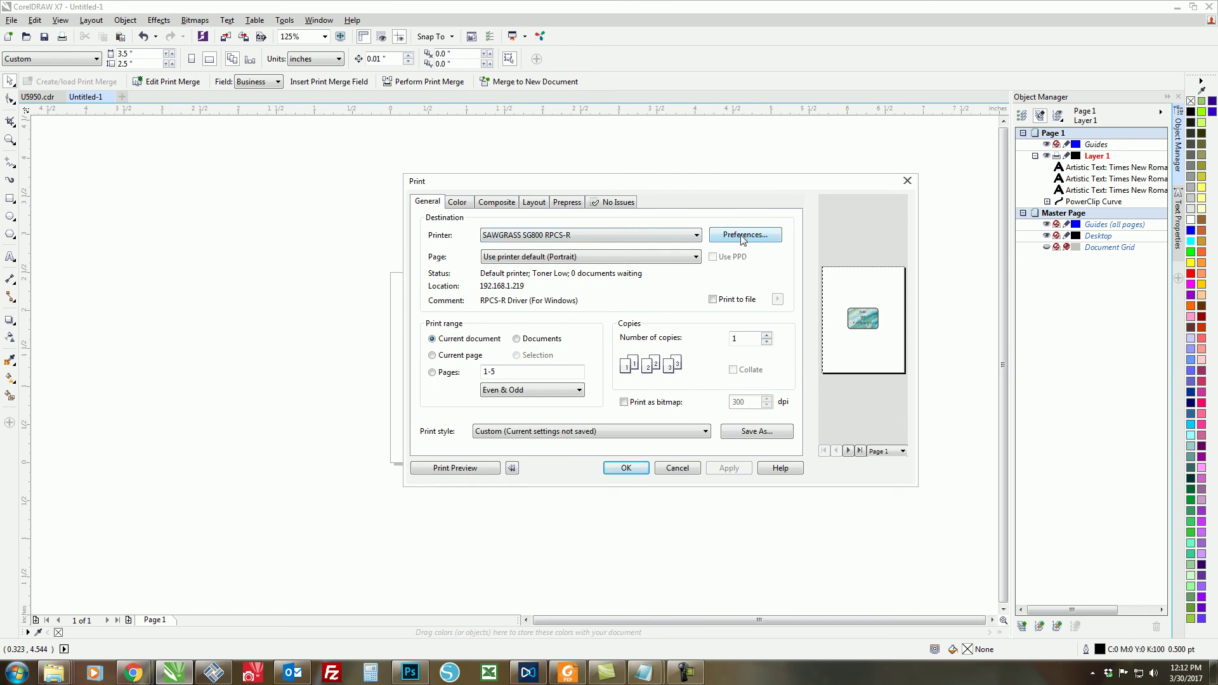
pyautogui.click(742, 235)
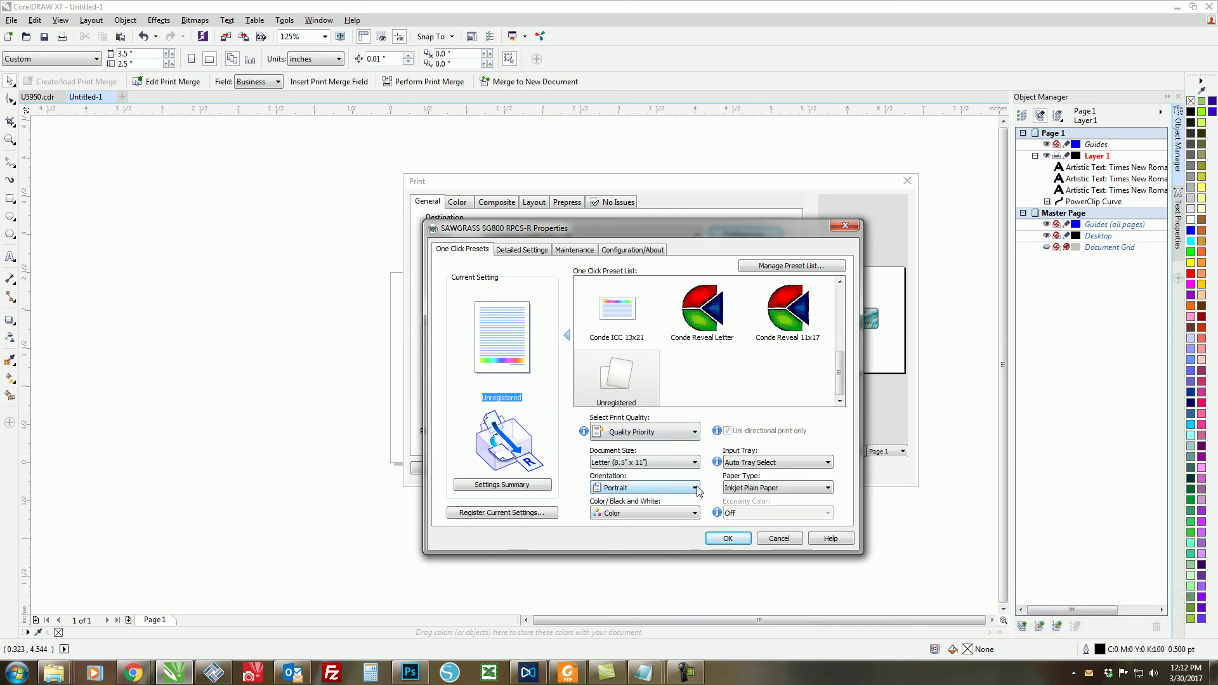
pyautogui.click(695, 488)
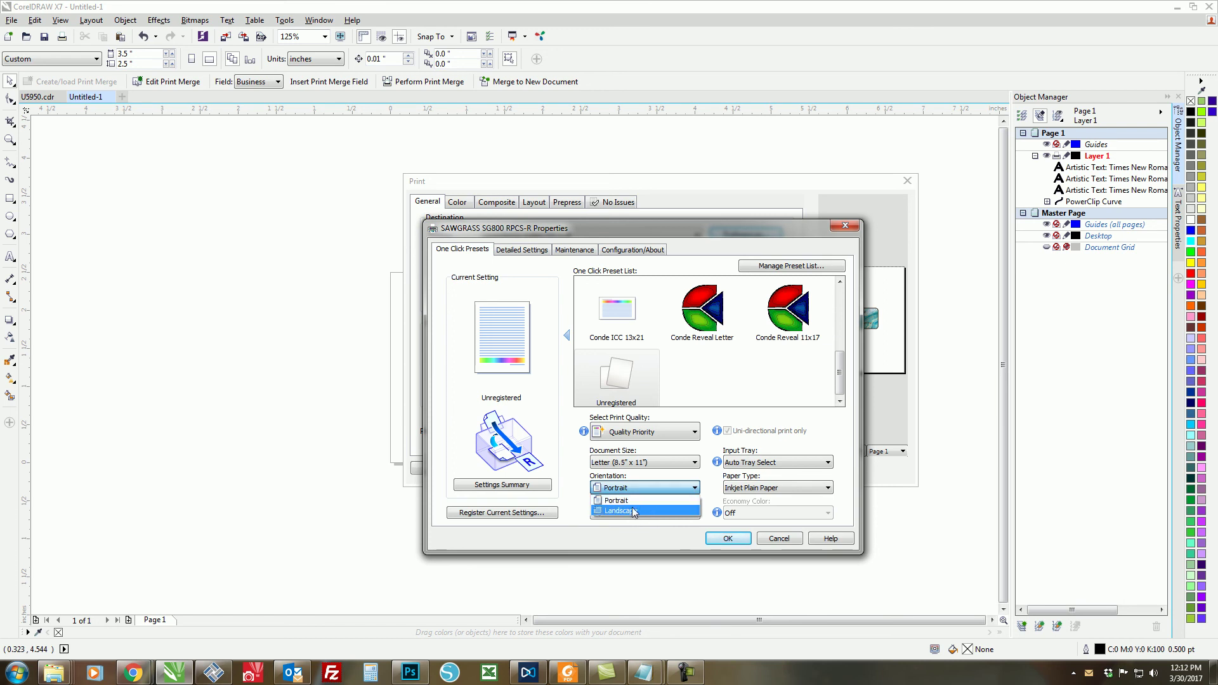
pyautogui.click(631, 512)
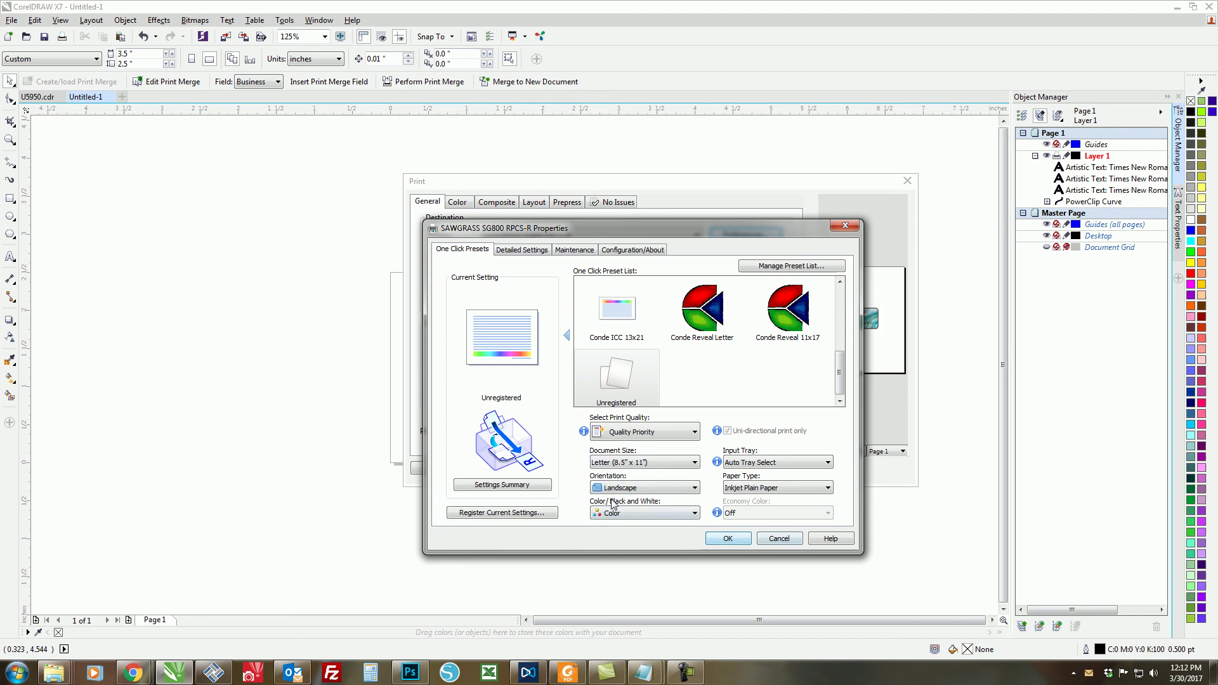
pyautogui.click(723, 538)
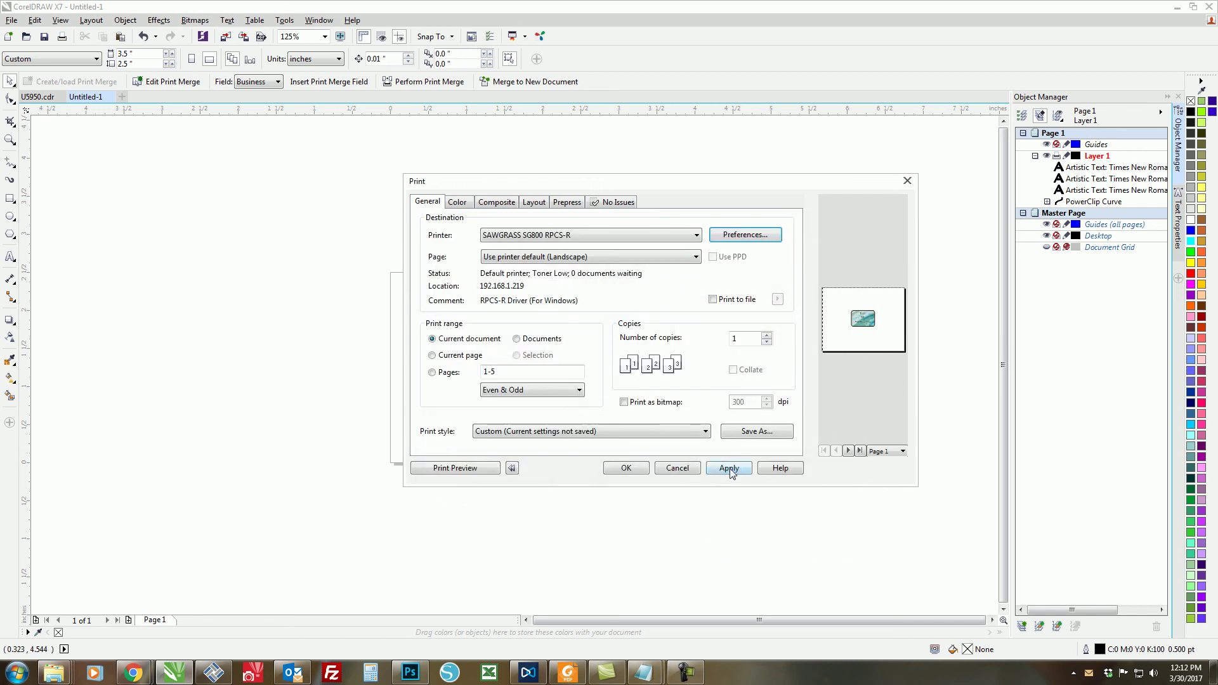
pyautogui.click(730, 470)
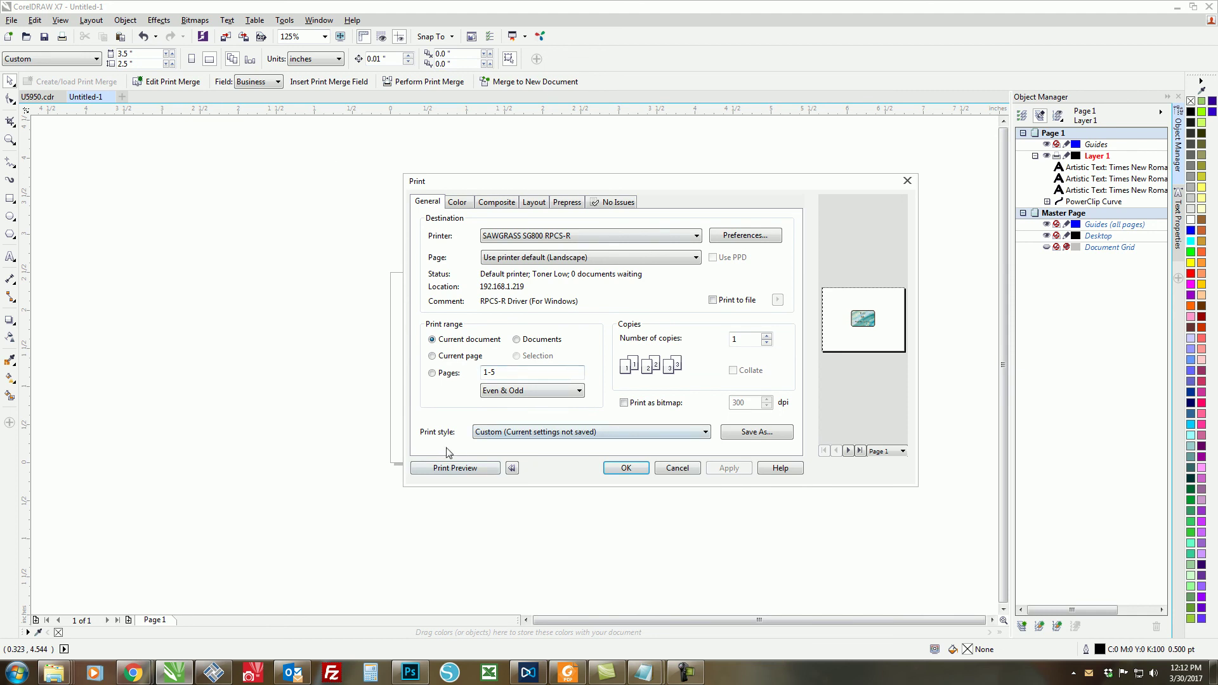
pyautogui.click(455, 467)
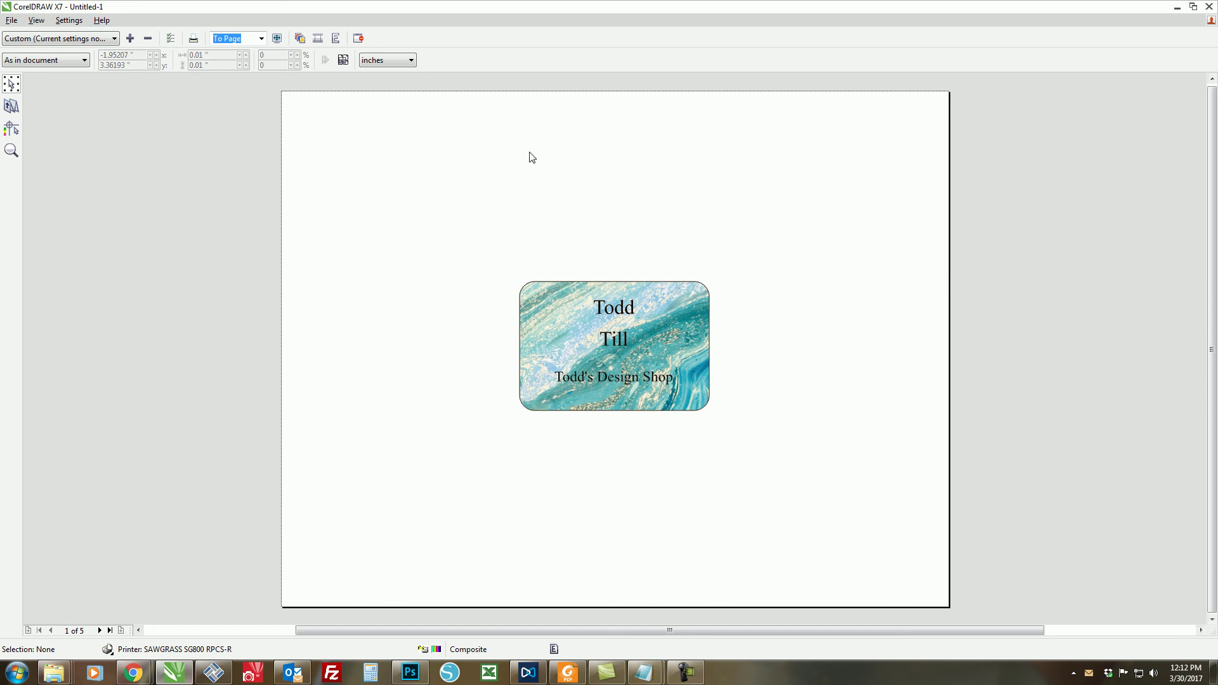
# Impose the merged badges 3 columns by 3 rows per landscape sheet, then show the actual badges
pyautogui.click(12, 108)
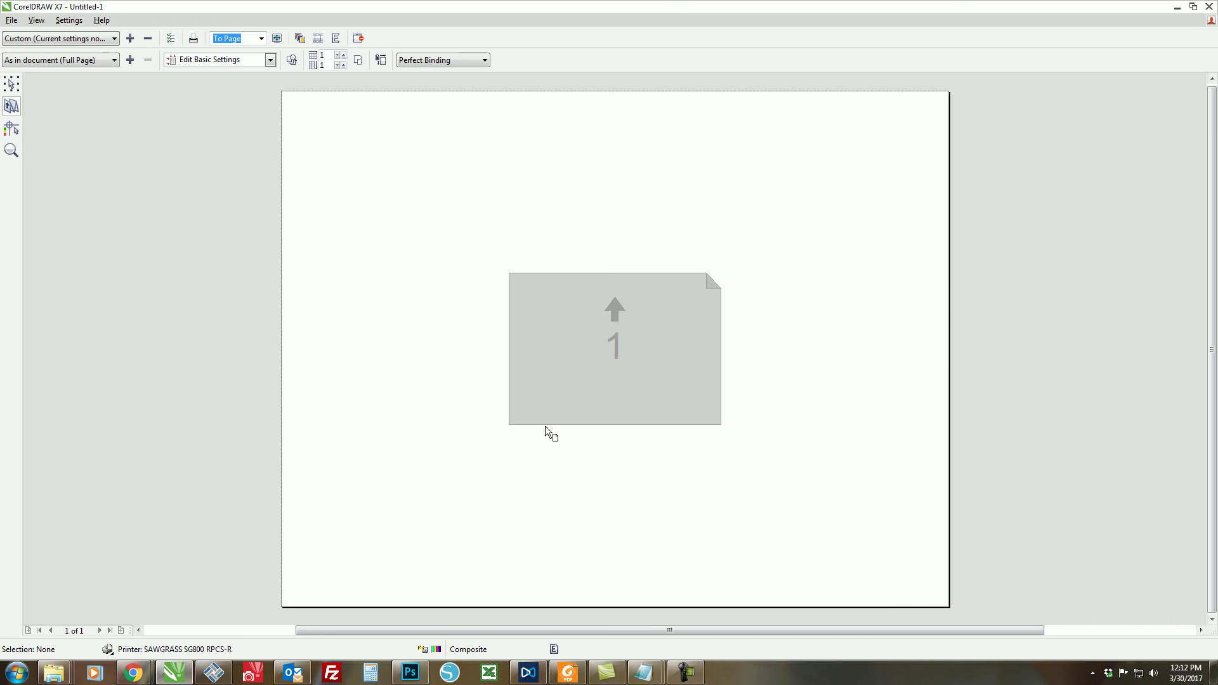
pyautogui.click(341, 56)
pyautogui.click(341, 56)
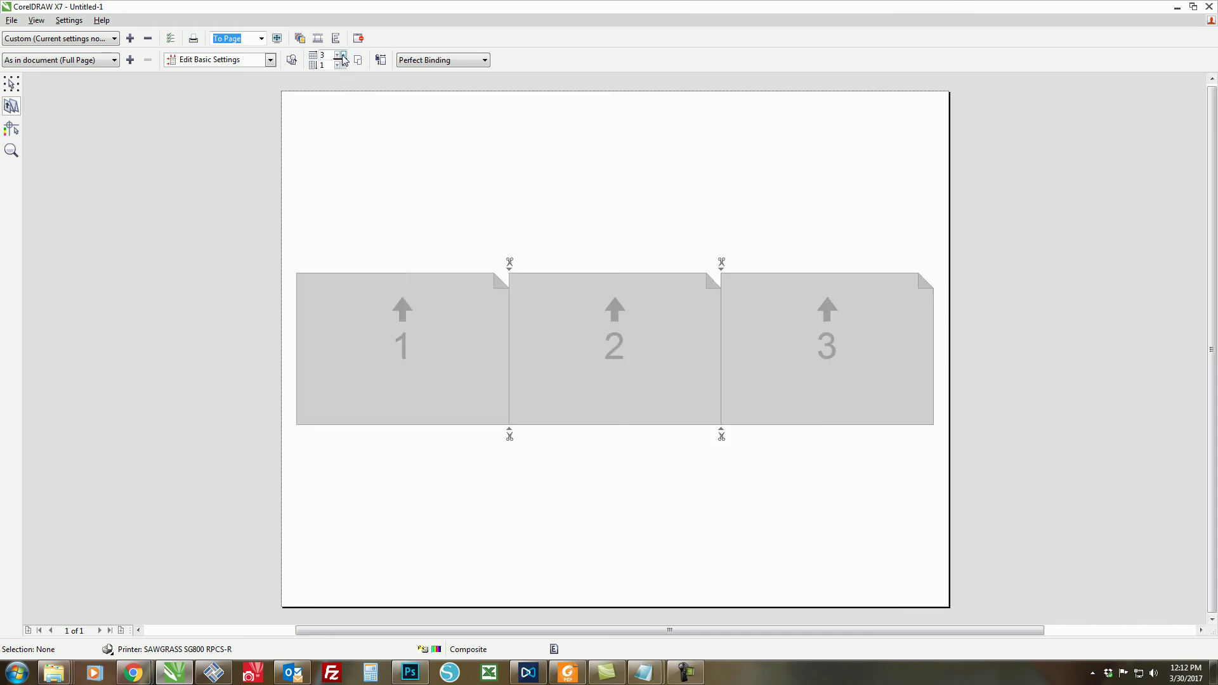
pyautogui.click(341, 56)
pyautogui.click(339, 66)
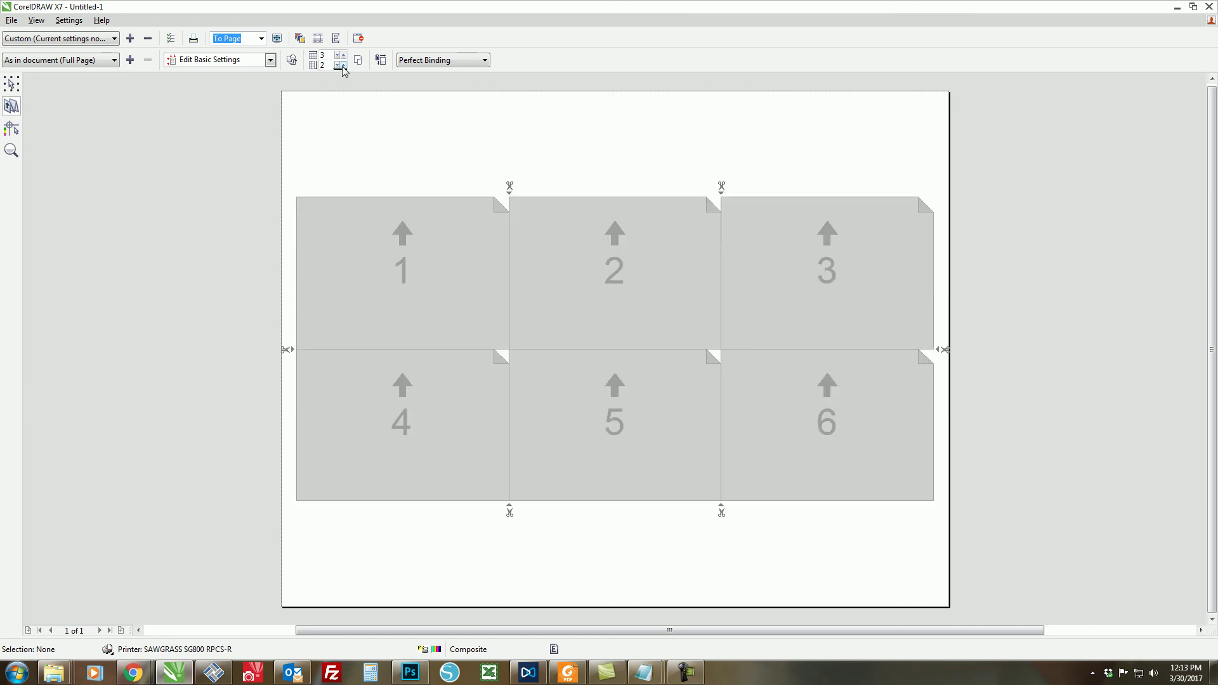
pyautogui.click(339, 65)
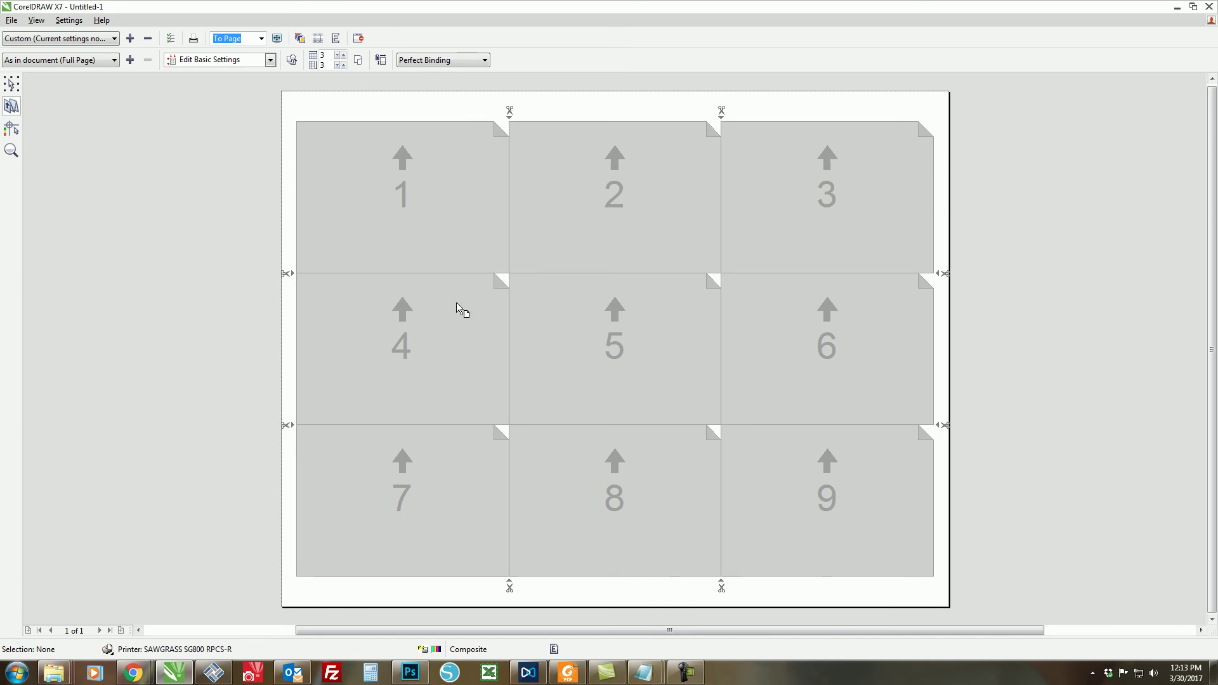
pyautogui.click(12, 85)
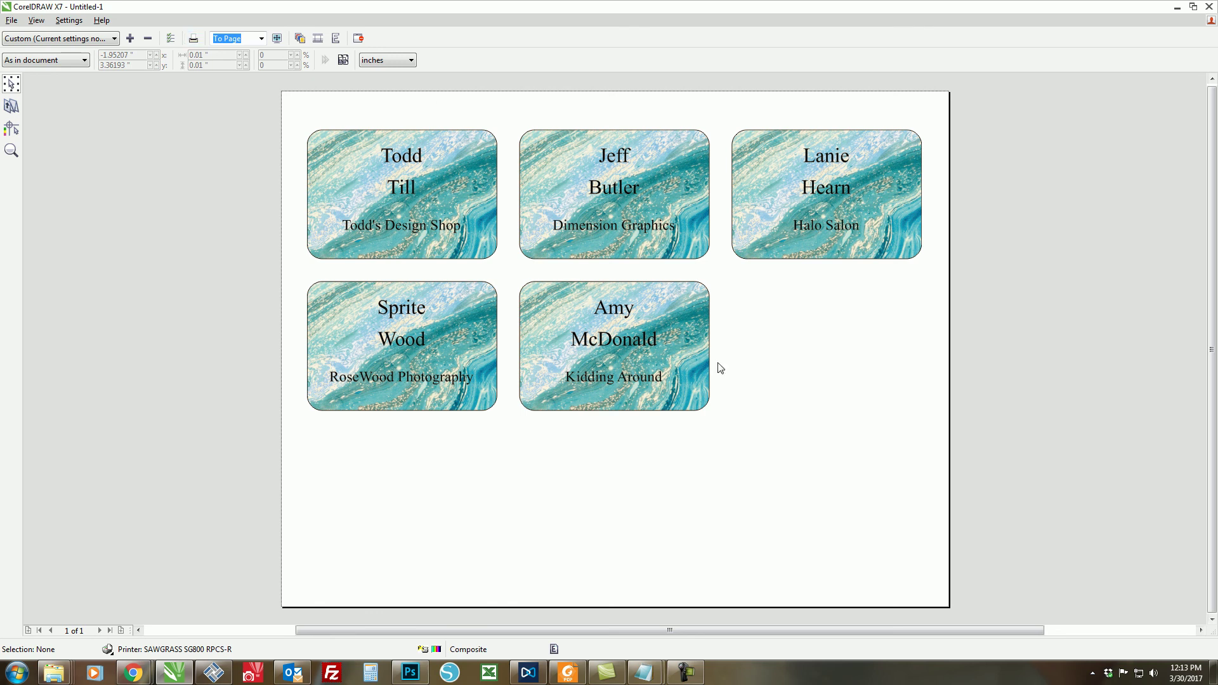
pyautogui.rightClick(750, 381)
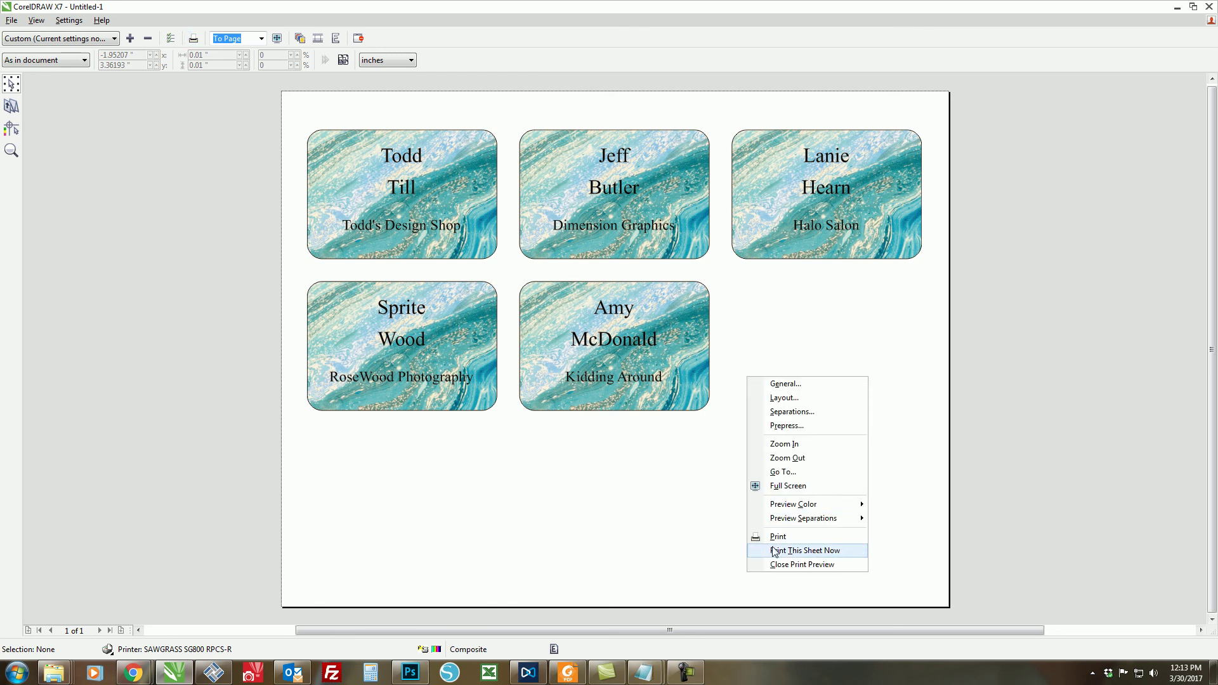
pyautogui.click(594, 528)
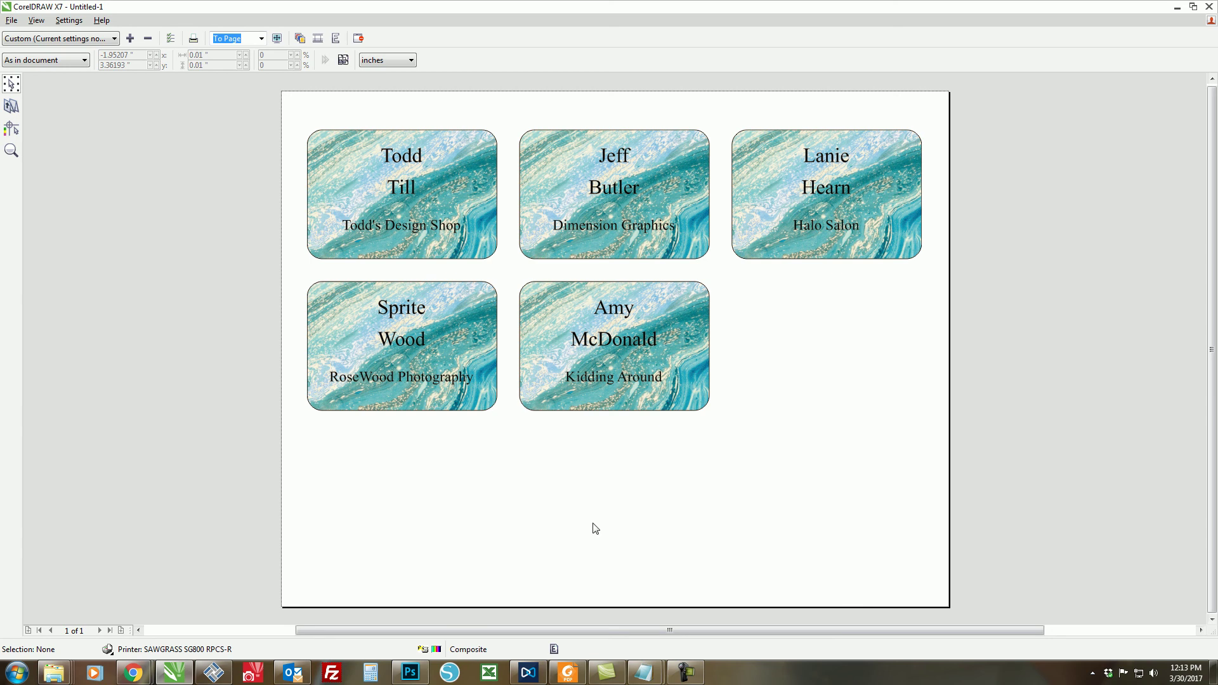